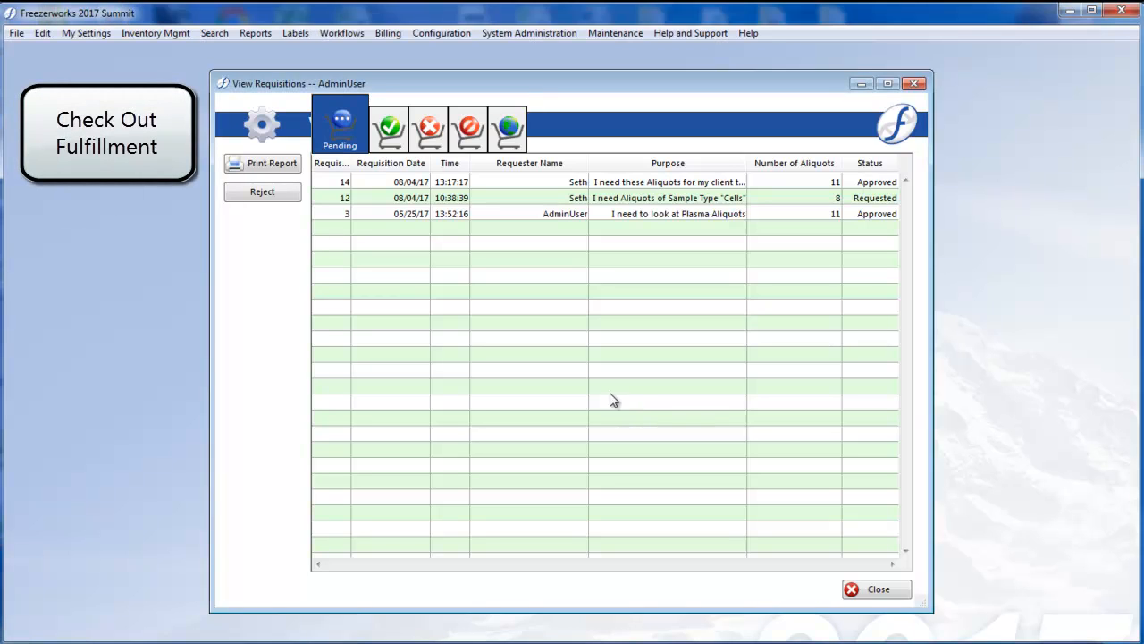
Start fulfilling the approved plasma aliquots requisition as a check-out using the Requisition Check Out workflow template
click(520, 219)
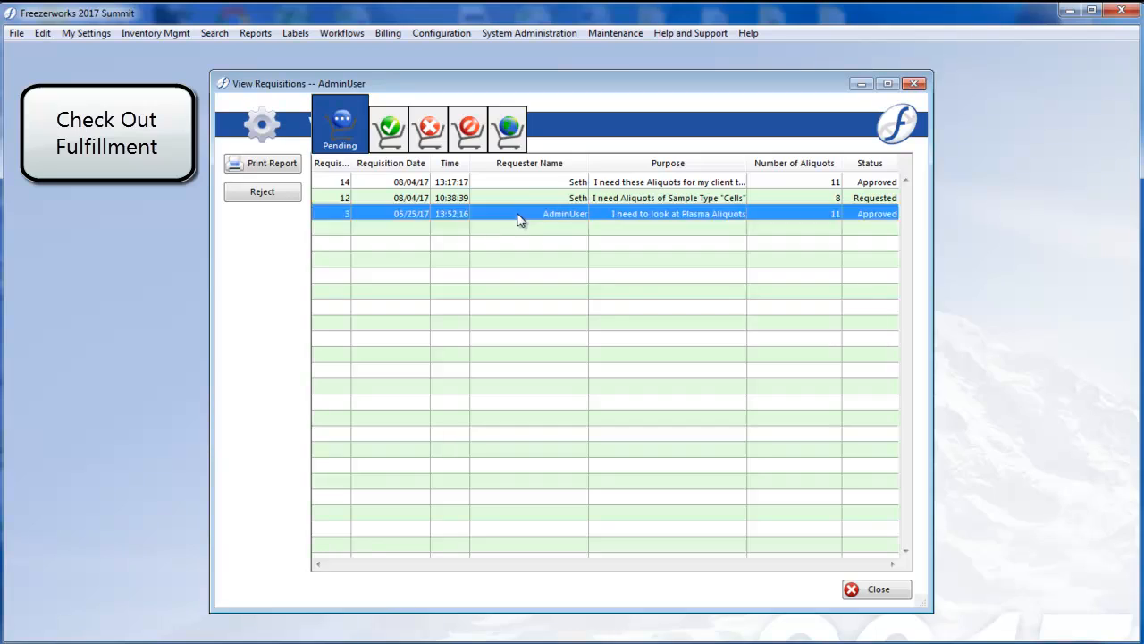
double_click(519, 220)
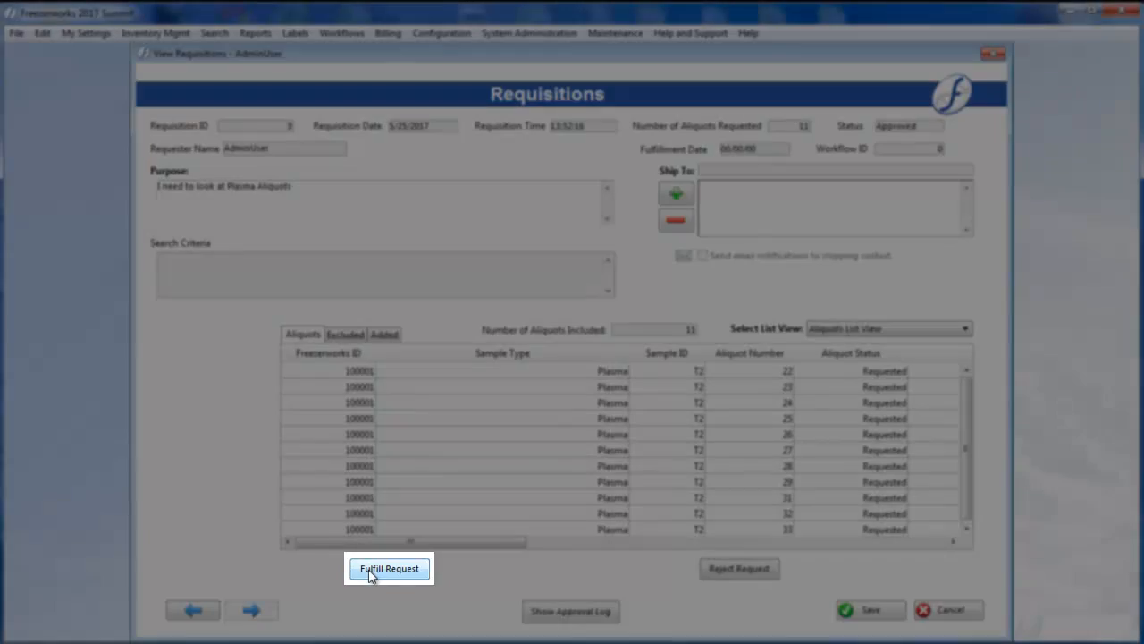
click(368, 568)
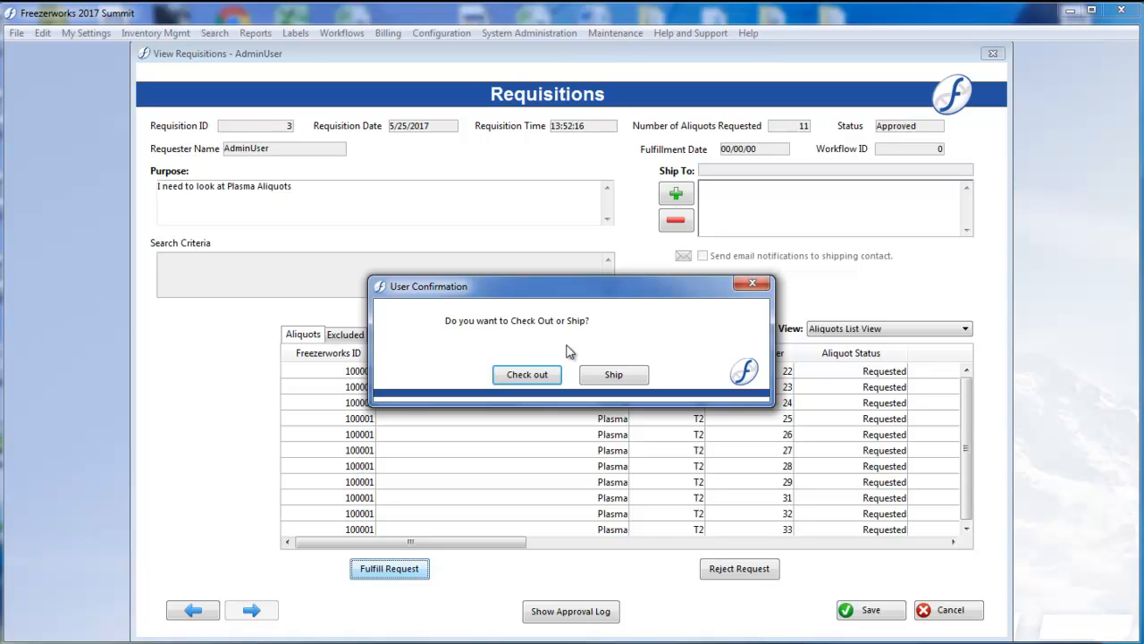
click(546, 375)
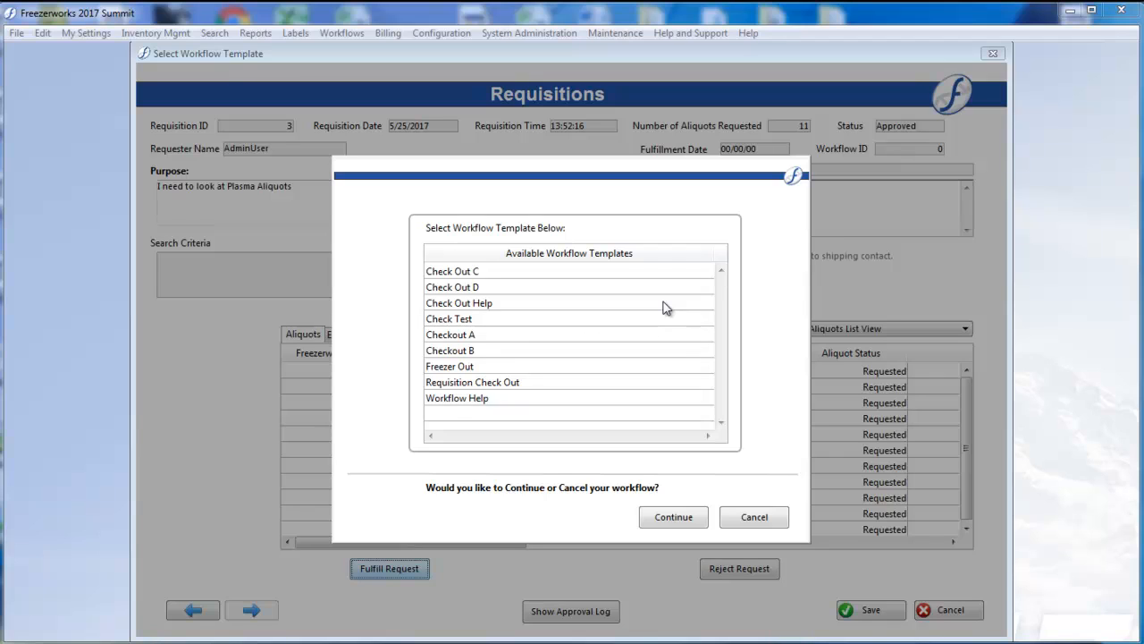
click(504, 383)
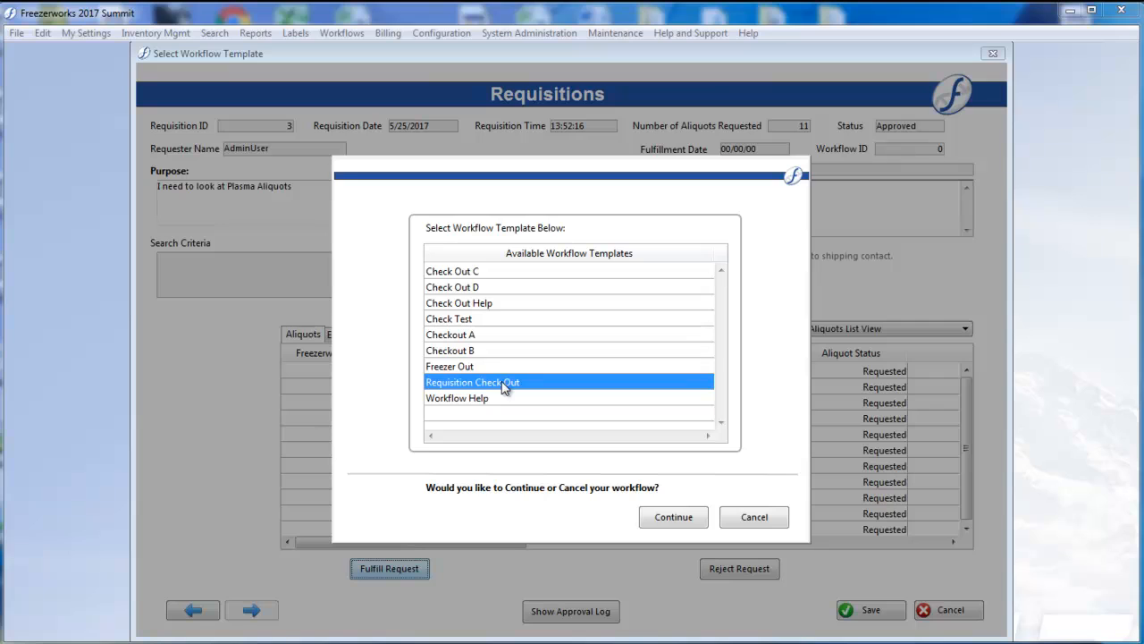
click(662, 516)
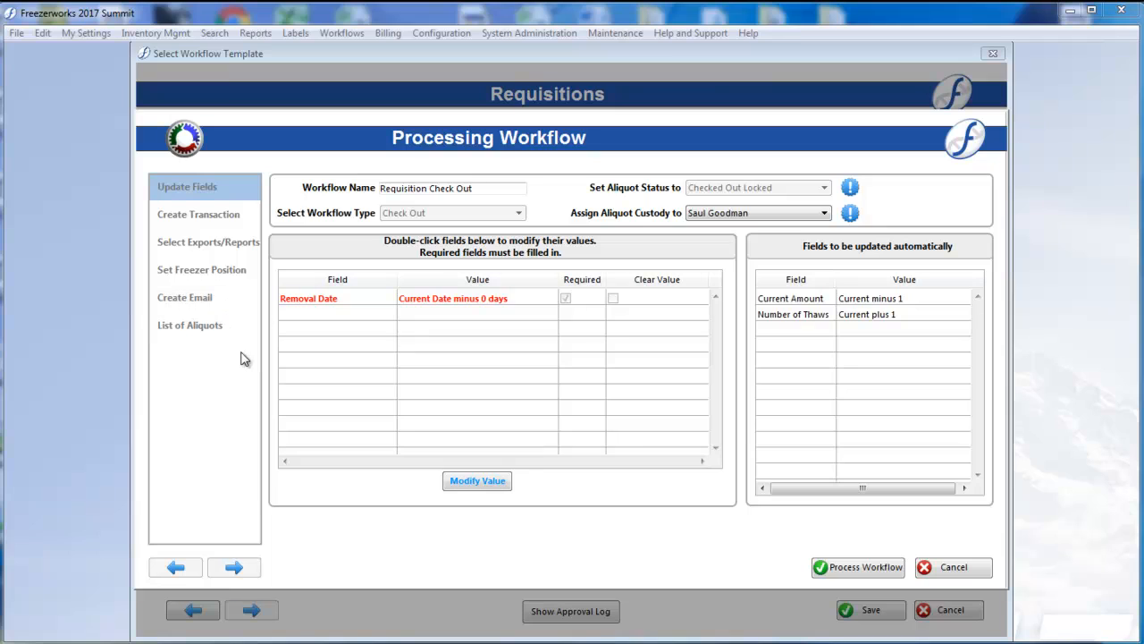
Review the check-out workflow's transaction, export and report, and freezer position settings
click(214, 220)
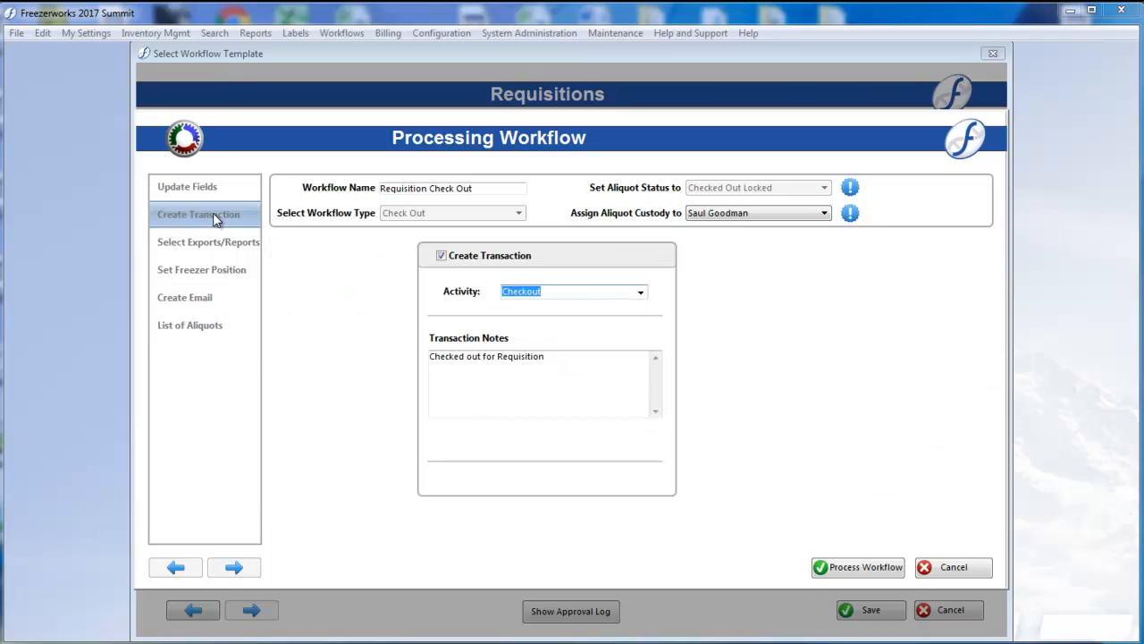
click(216, 238)
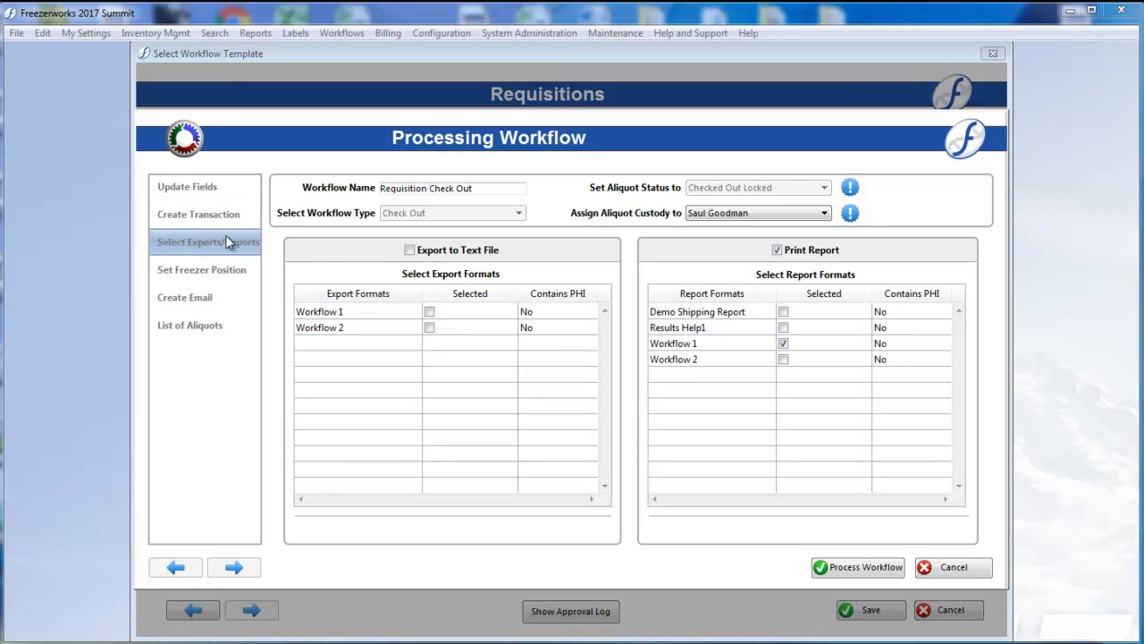
click(202, 270)
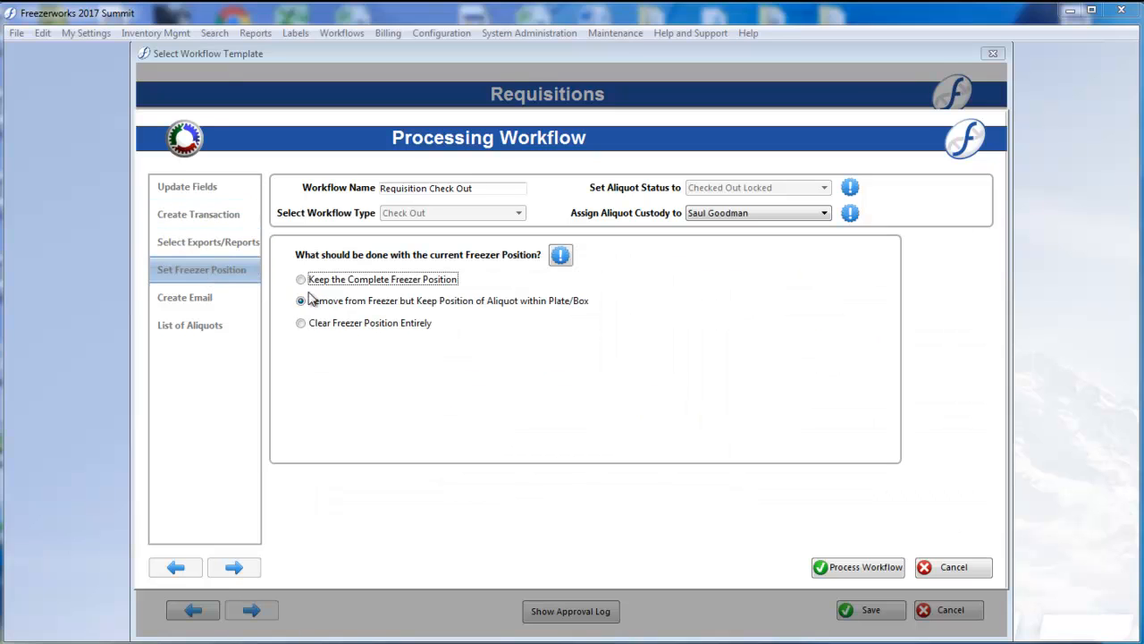
Add the Sacred Heart Hospital external contact to the To recipients of the Req. Email notification and save the email
click(214, 302)
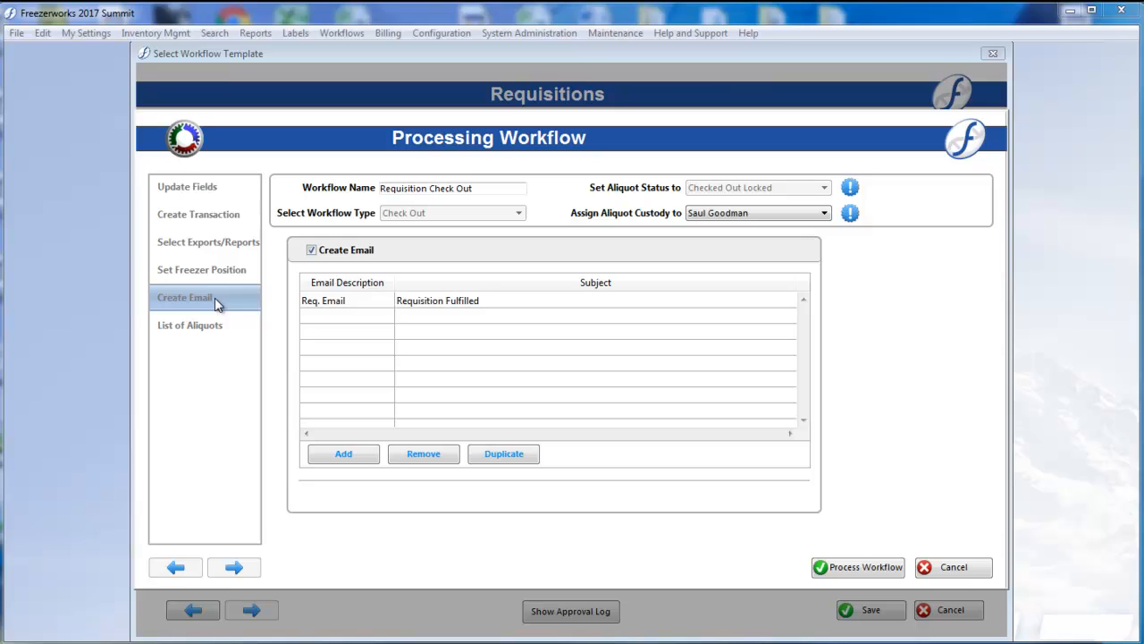
double_click(414, 304)
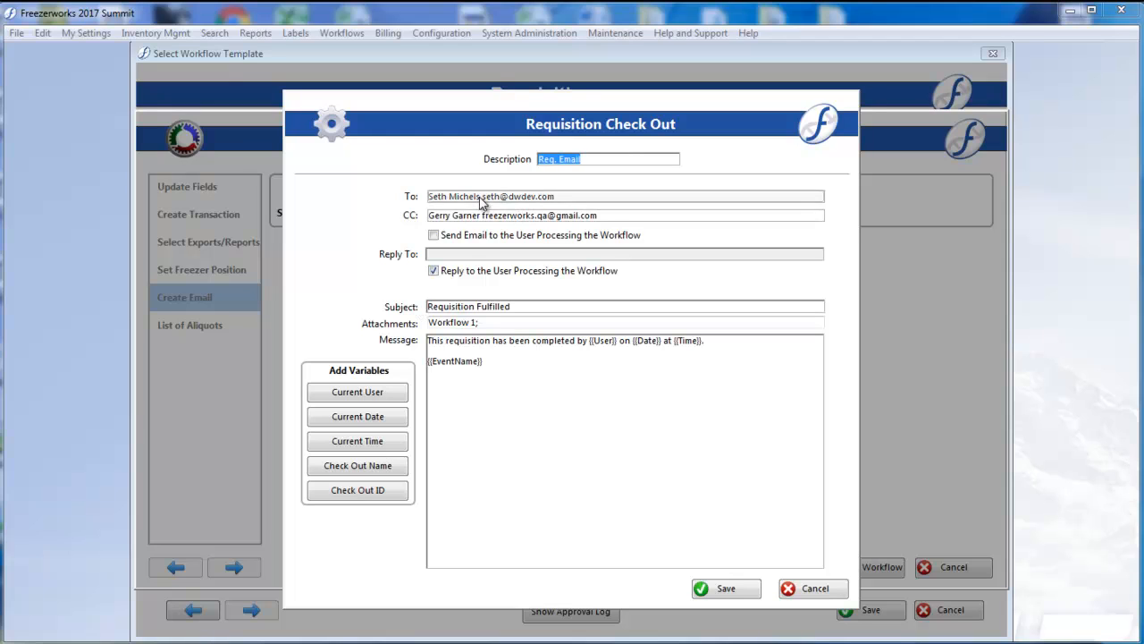
click(542, 197)
click(536, 214)
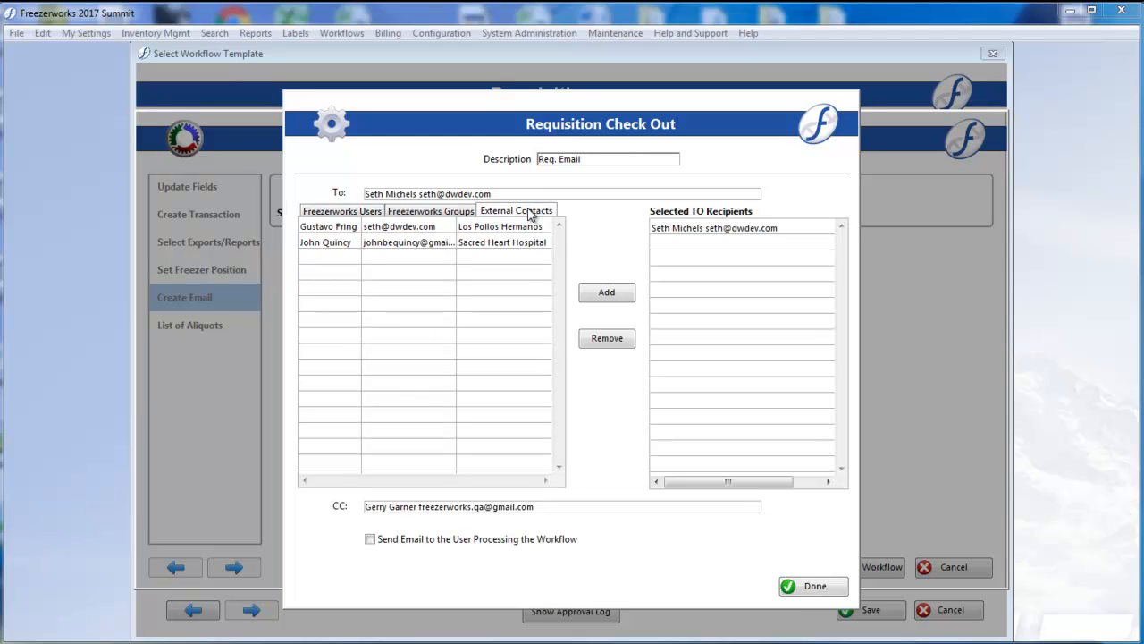
double_click(413, 246)
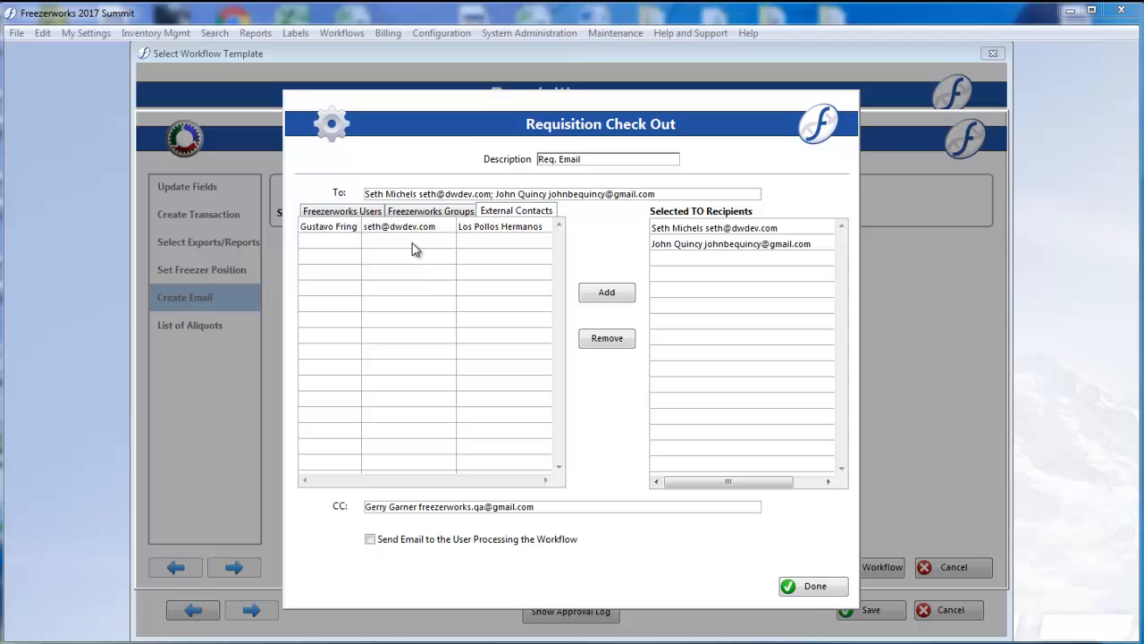
click(812, 586)
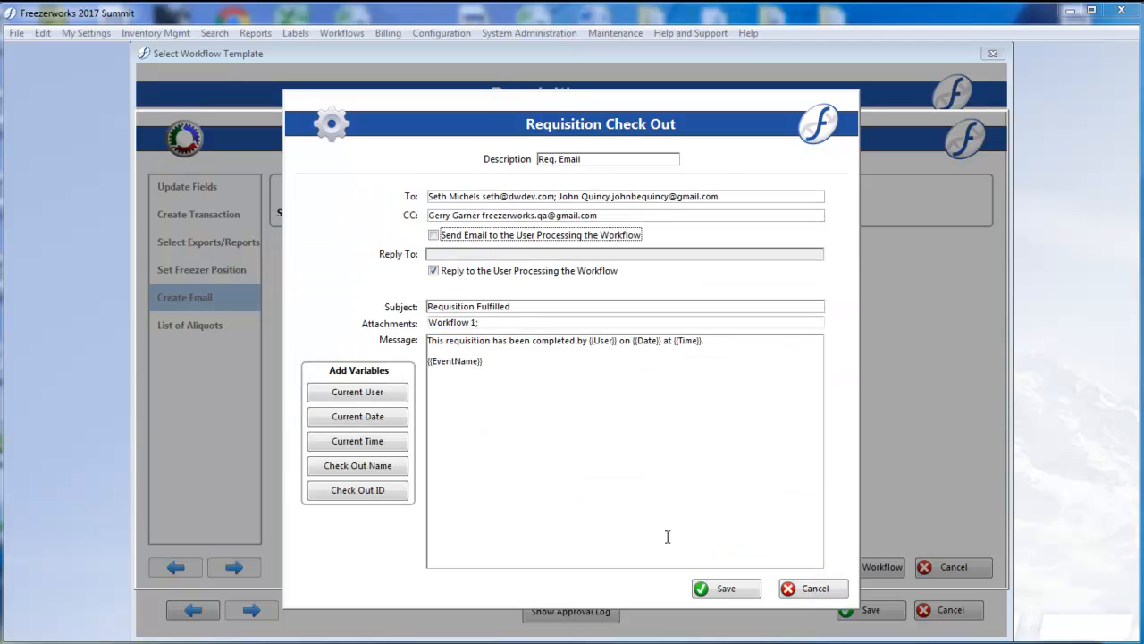
click(720, 590)
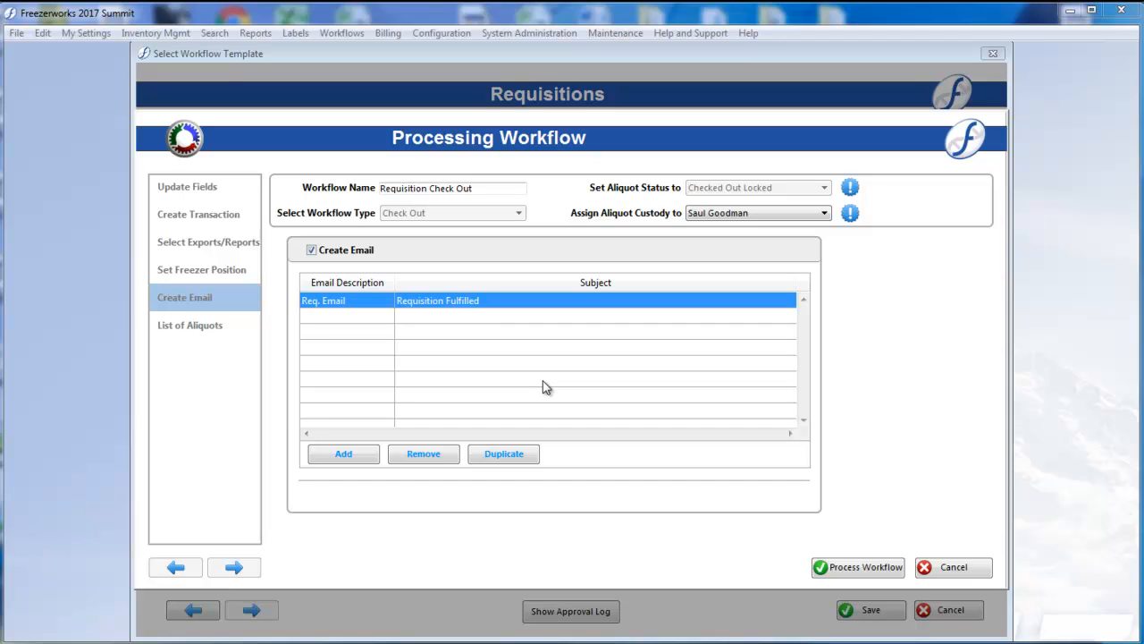
Check the aliquot list, process the workflow with the run name Requisition CheckOut1, and print its report on the HP LaserJet P2055
click(182, 325)
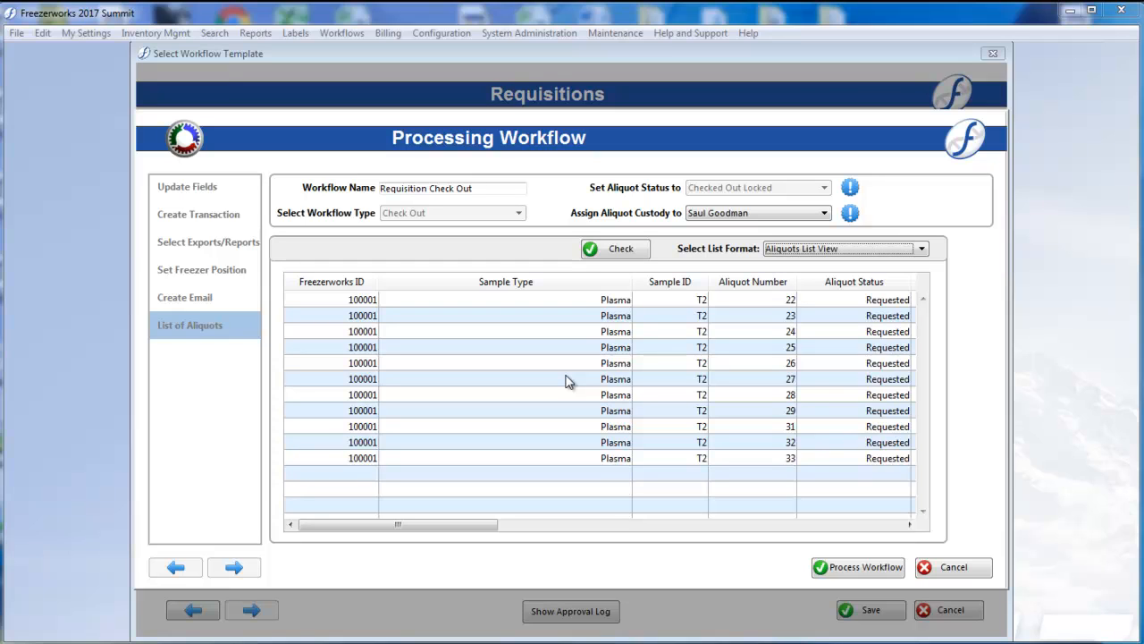
click(841, 564)
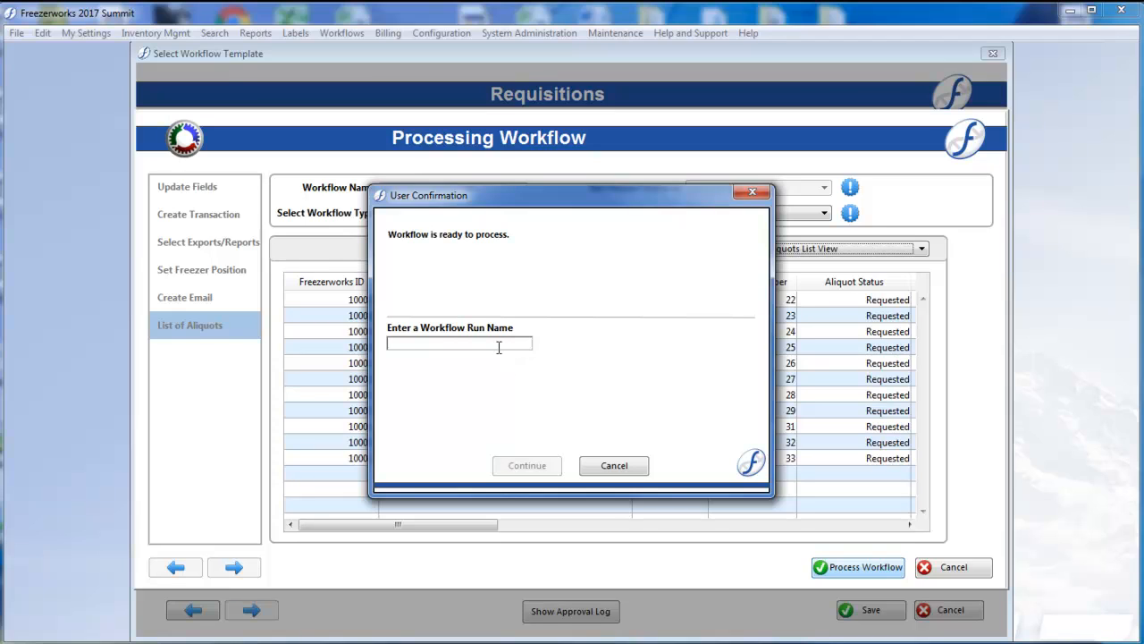
text(Requist)
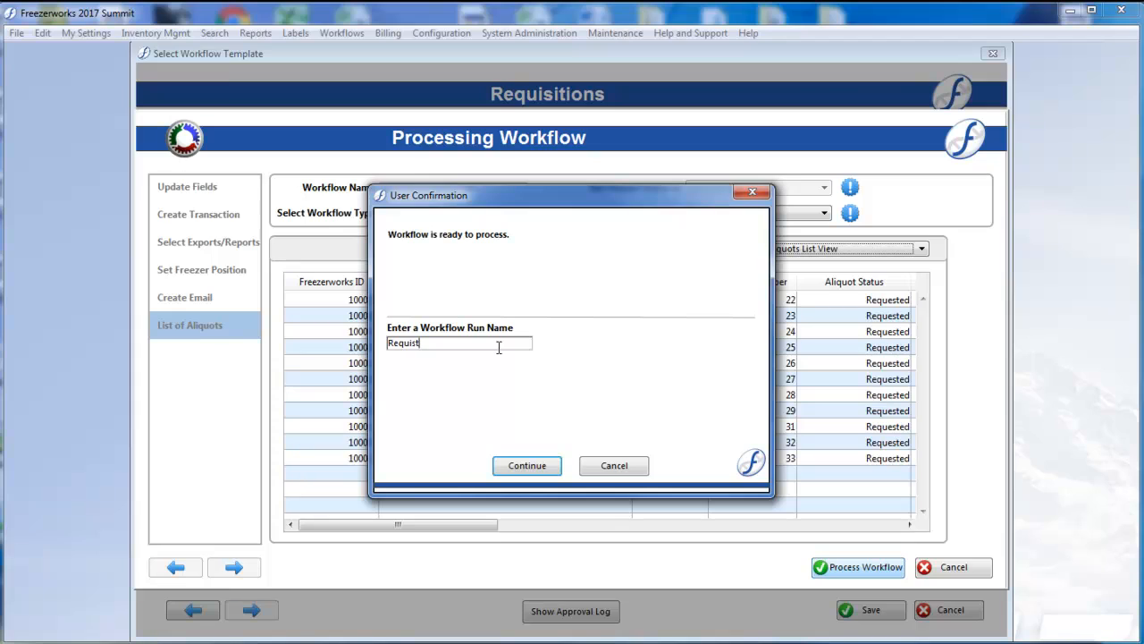
key(BackSpace)
text(ition CheckOut1)
click(530, 466)
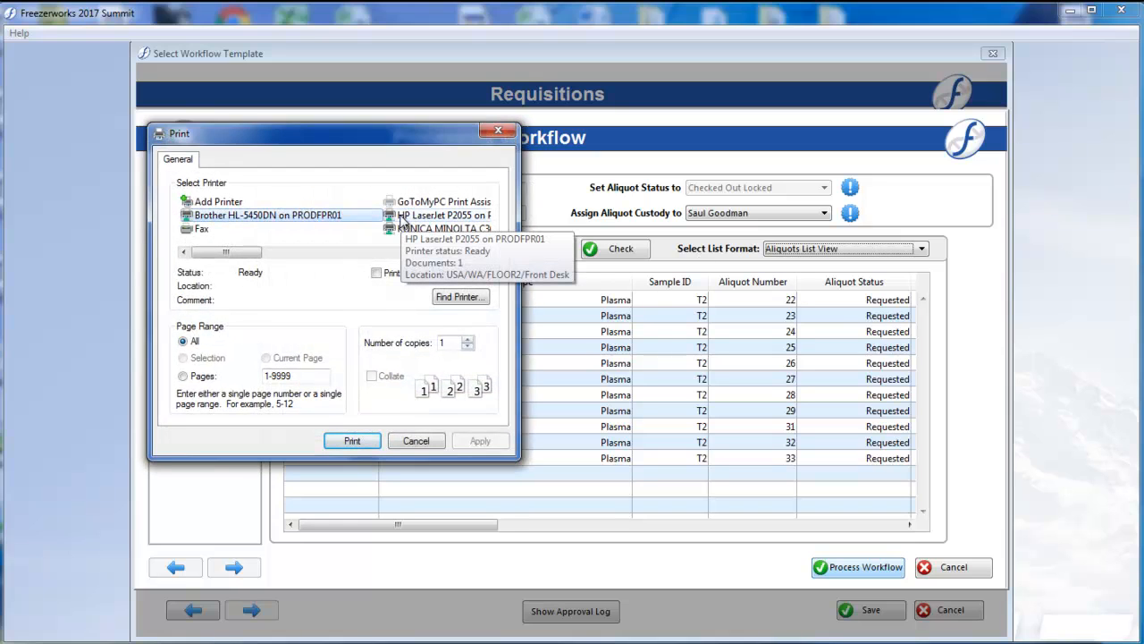
click(398, 218)
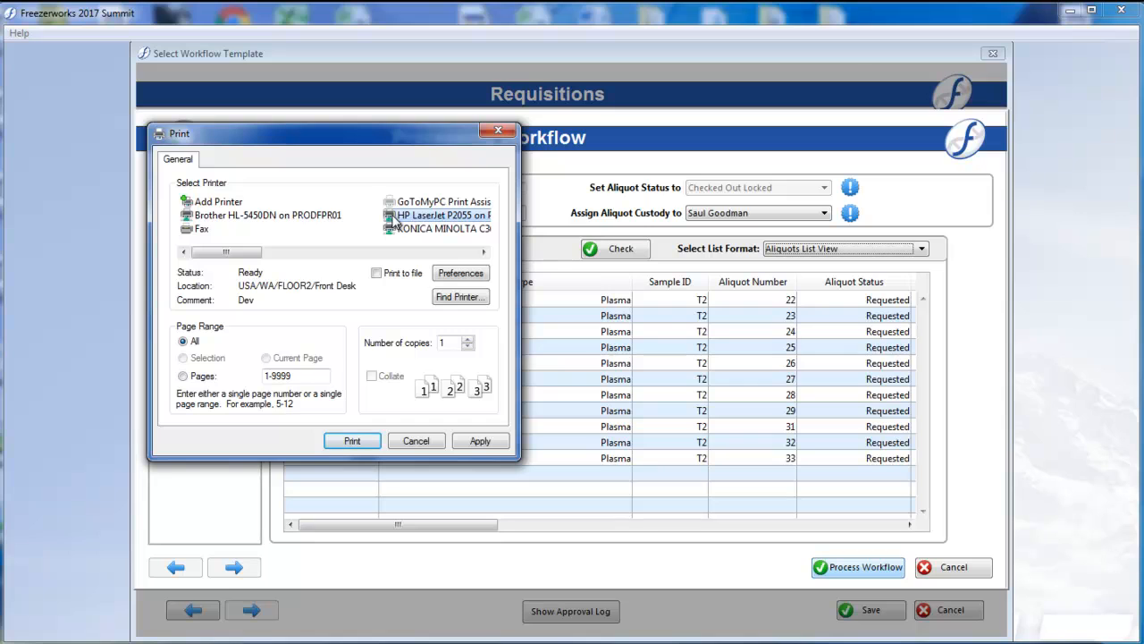
click(357, 440)
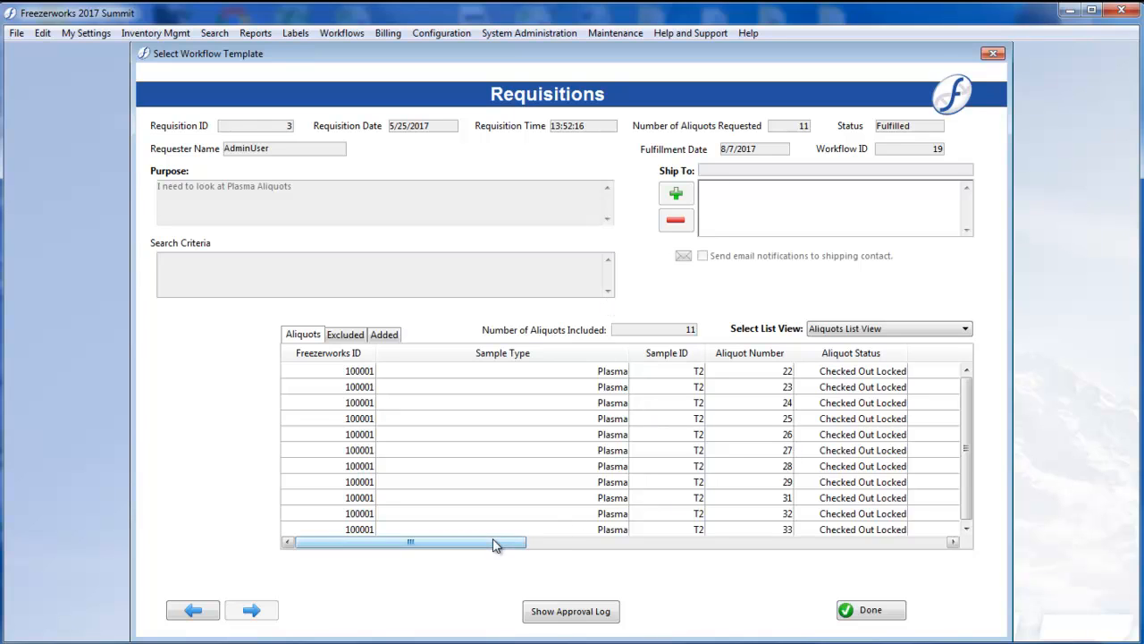
Examine the checked-out requisition's aliquot list and approval log, close it, and look at the fulfilled requisitions
drag(496, 546, 568, 545)
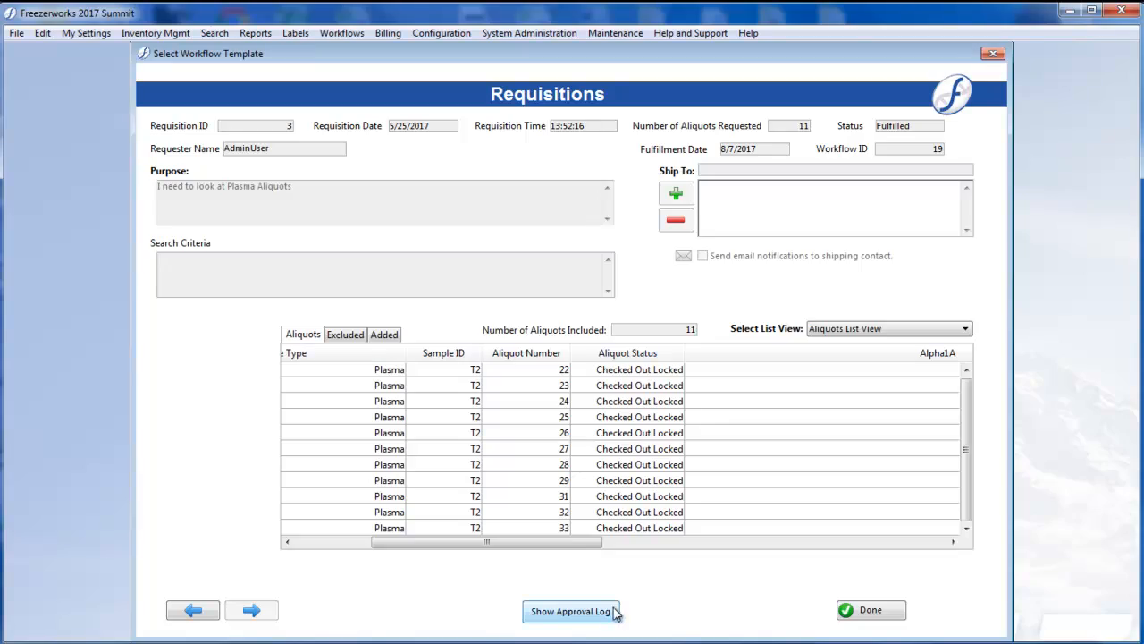
click(604, 615)
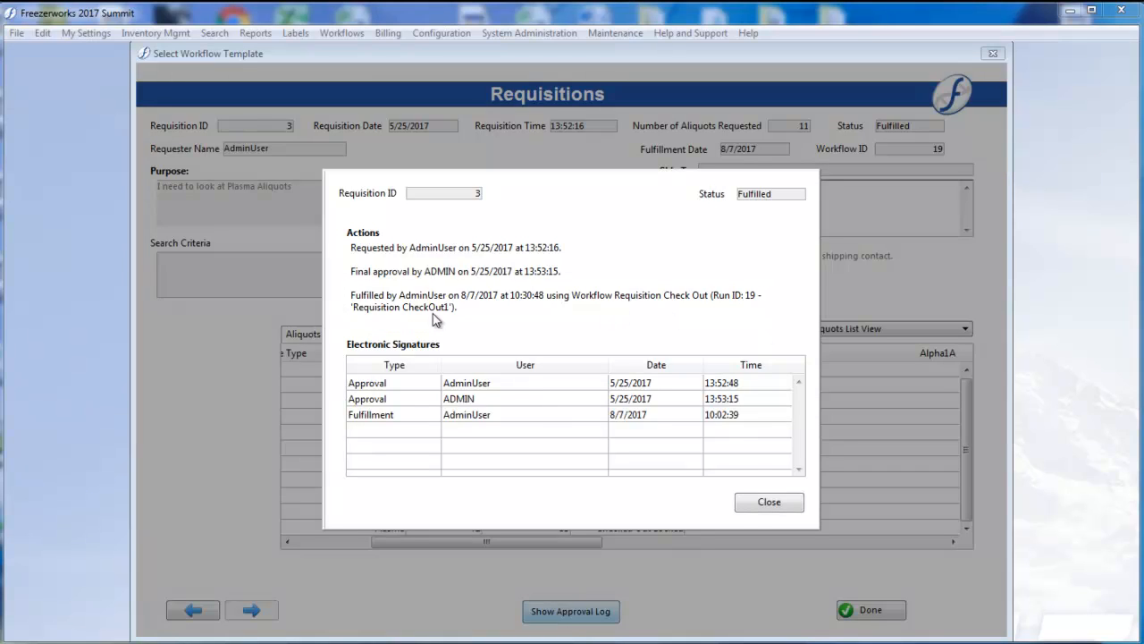
click(764, 500)
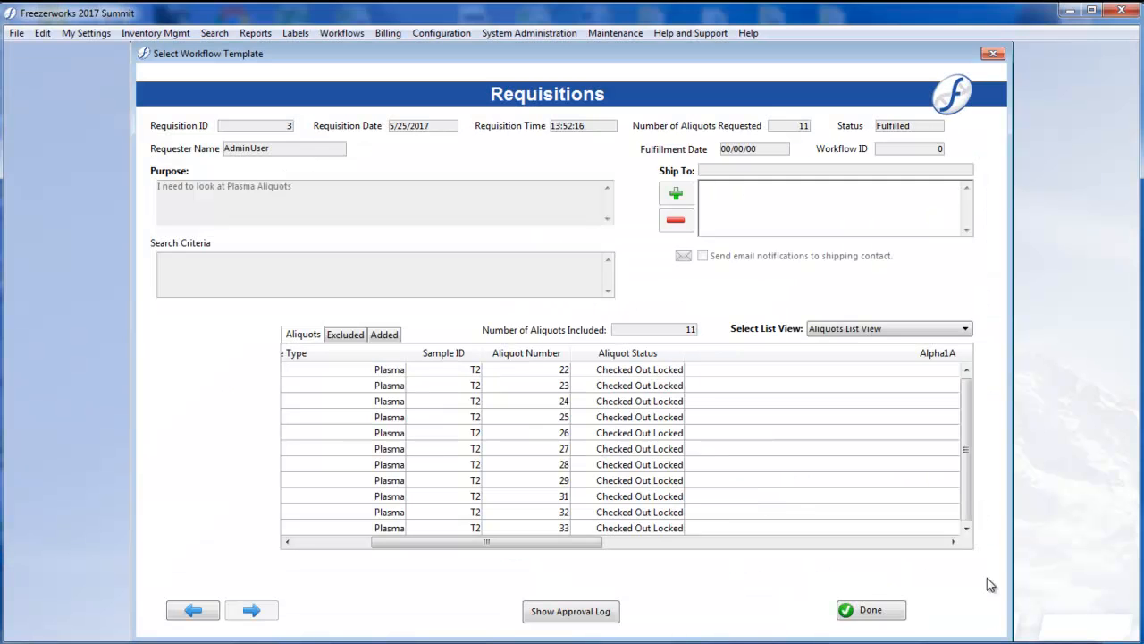
click(871, 610)
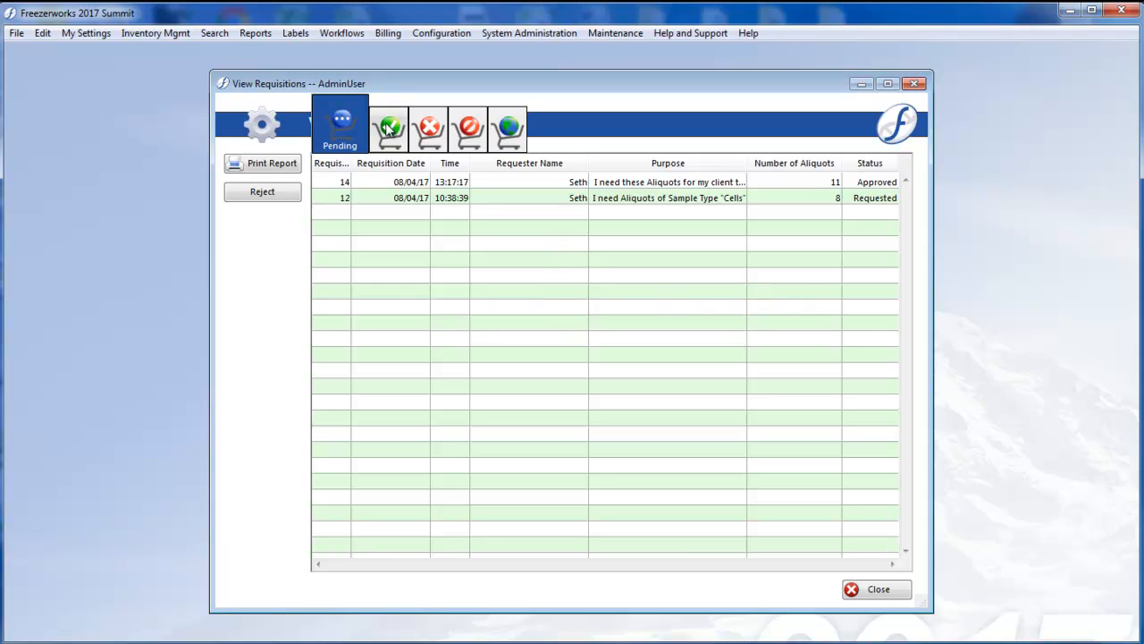
click(386, 127)
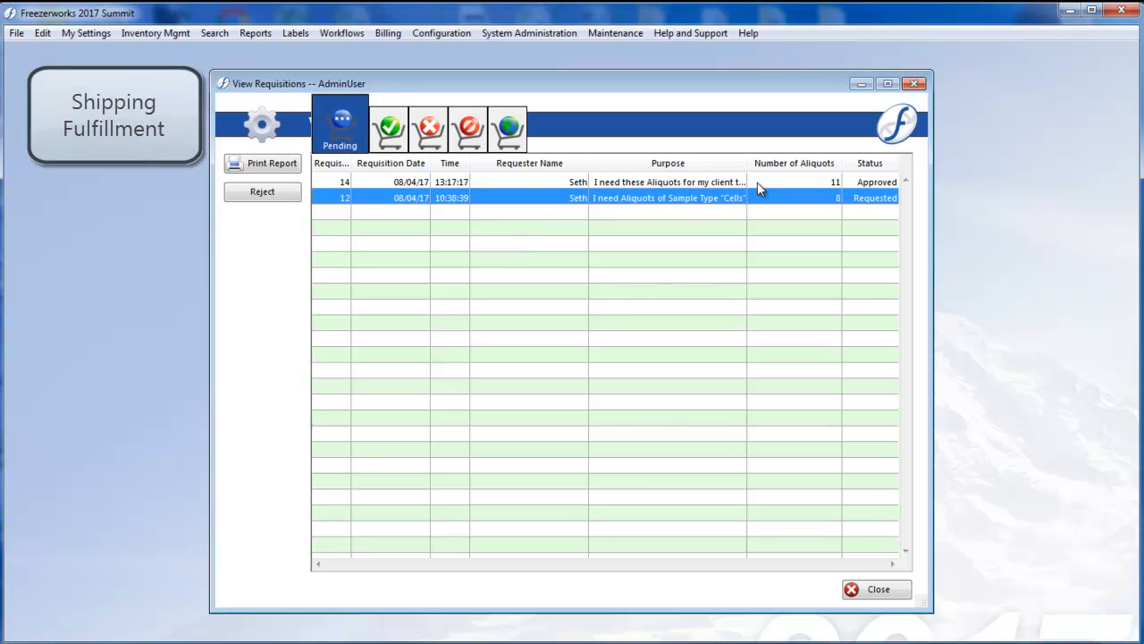
Start fulfilling the approved client-testing requisition as a shipment using the Requisition Shipment workflow template
double_click(757, 183)
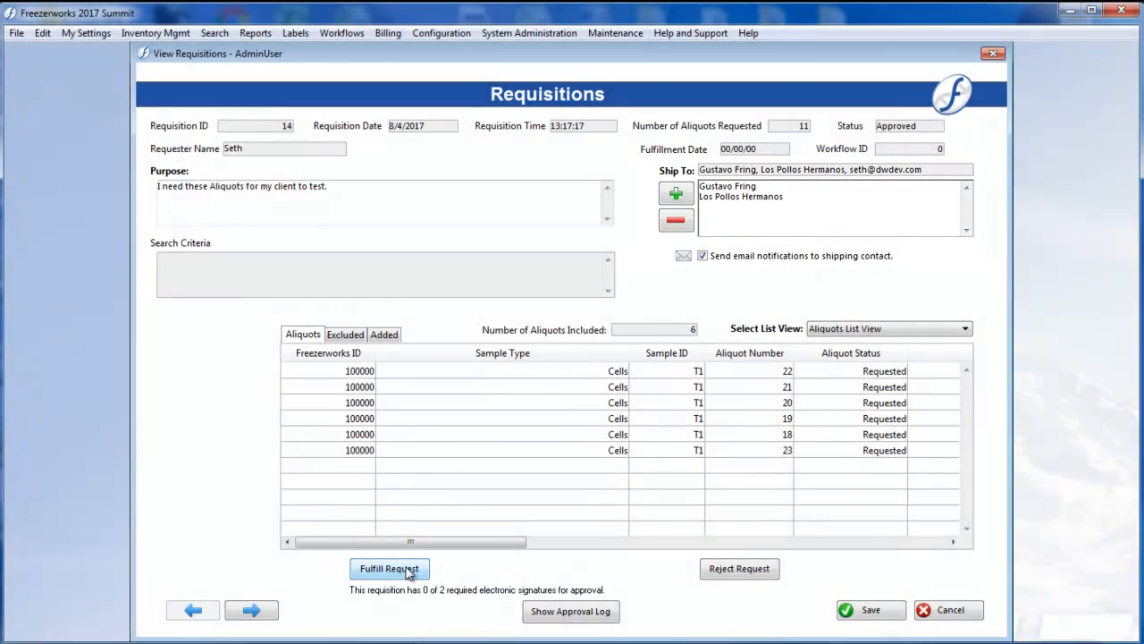
click(410, 570)
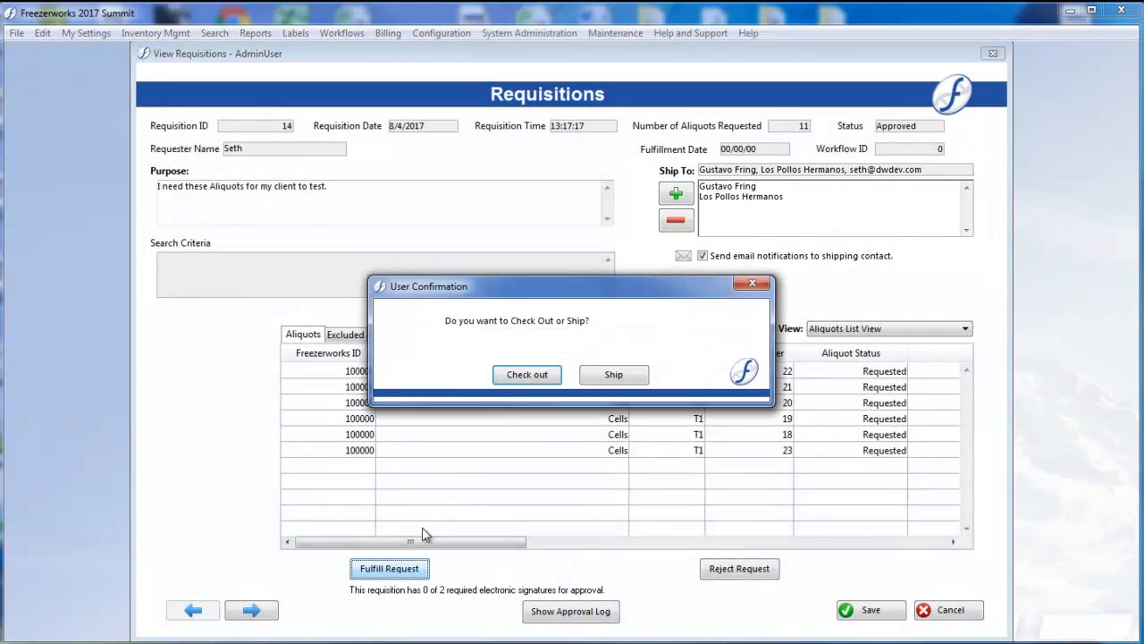
click(610, 375)
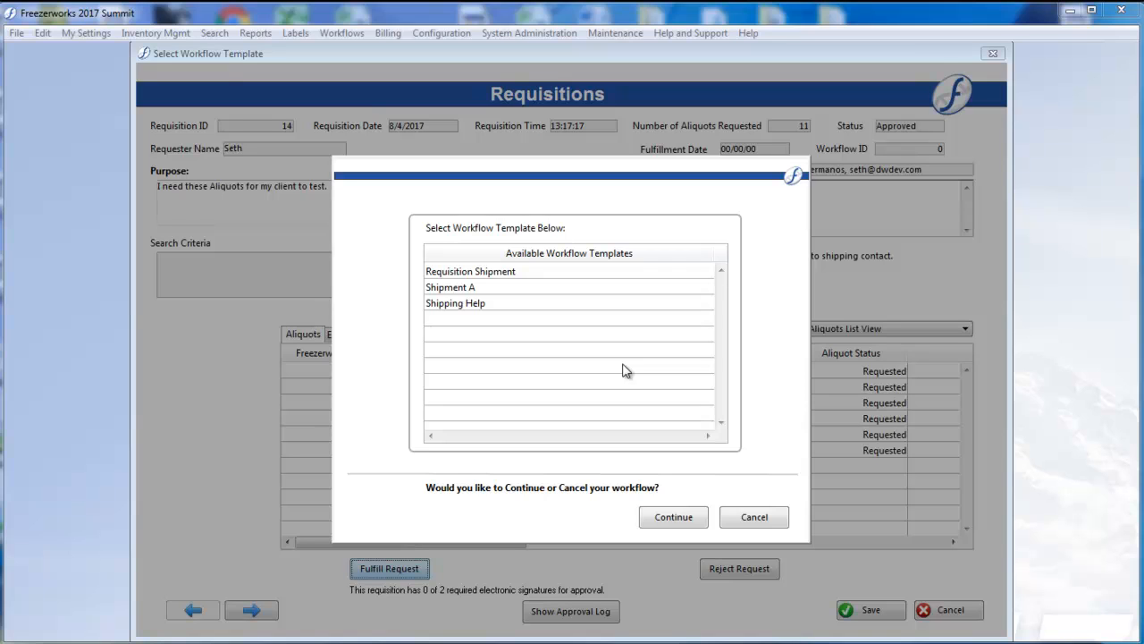
double_click(483, 272)
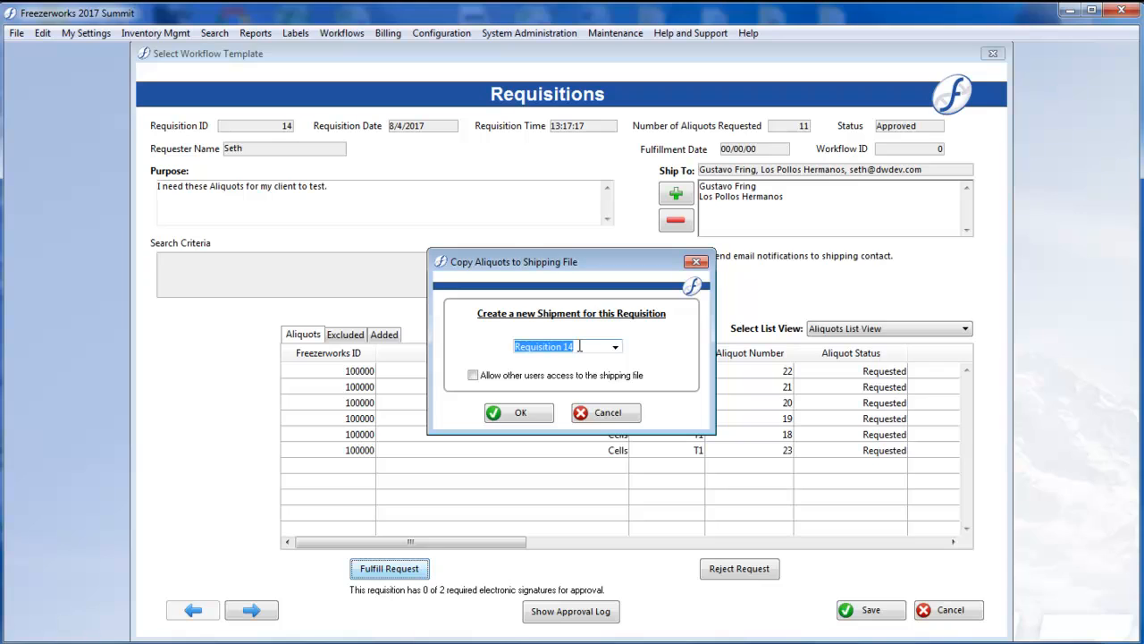
Create the requisition's new shipment as Training File and allow other users access to the shipping file
text(Training File)
click(493, 376)
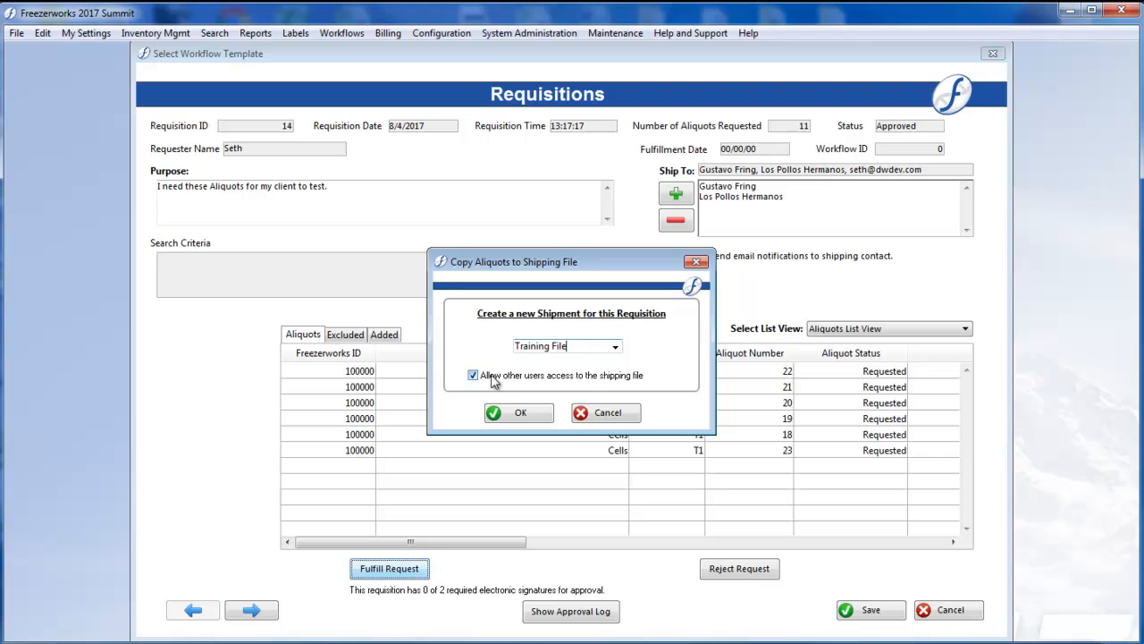
click(532, 419)
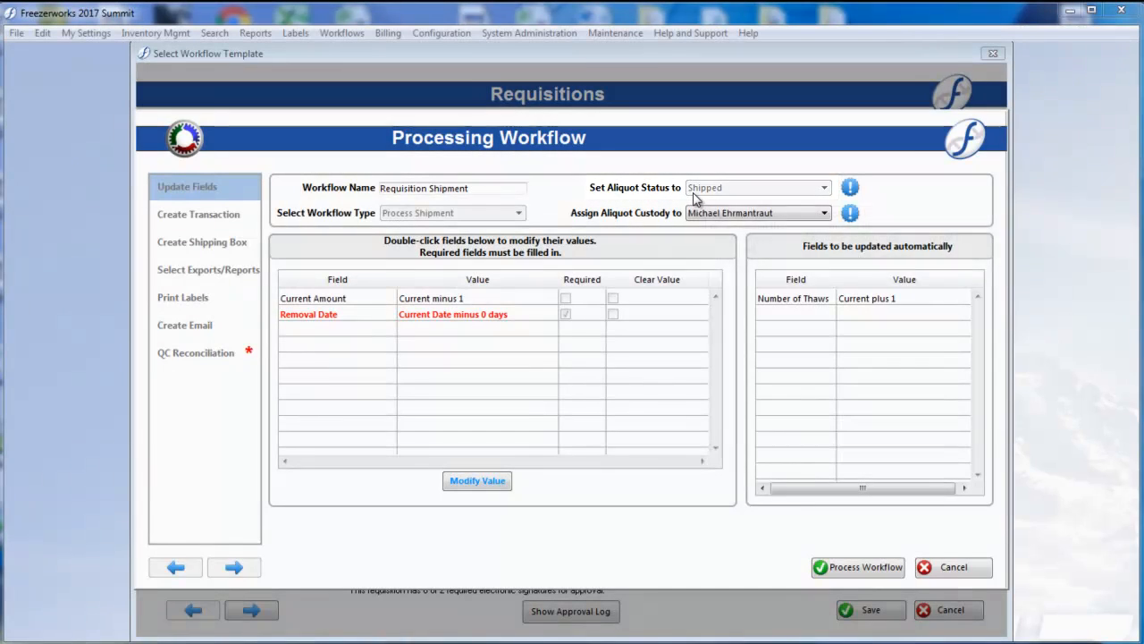
Check the shipment workflow's field updates and transaction settings, and select Workflow 1 as the shipping box format for printing
mouse_move(695, 199)
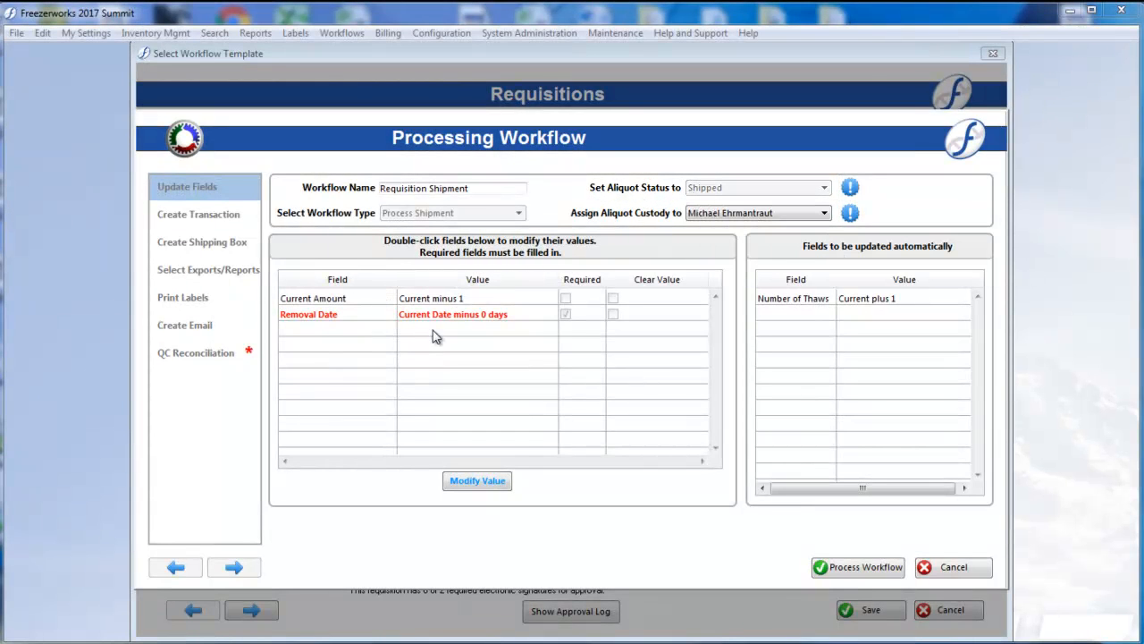
click(229, 219)
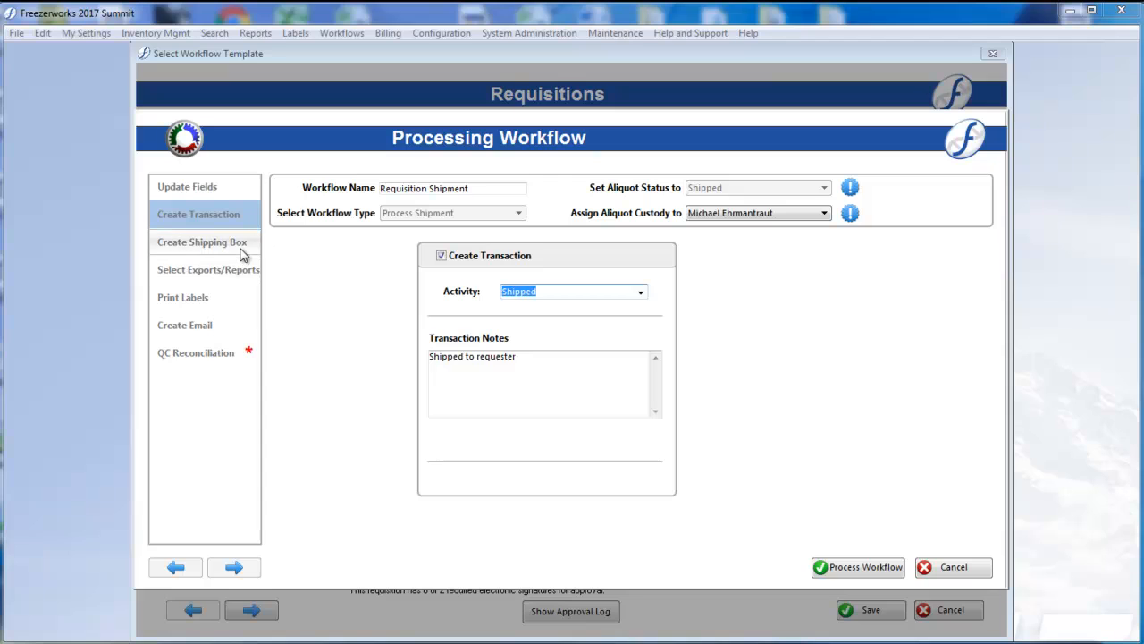
click(242, 255)
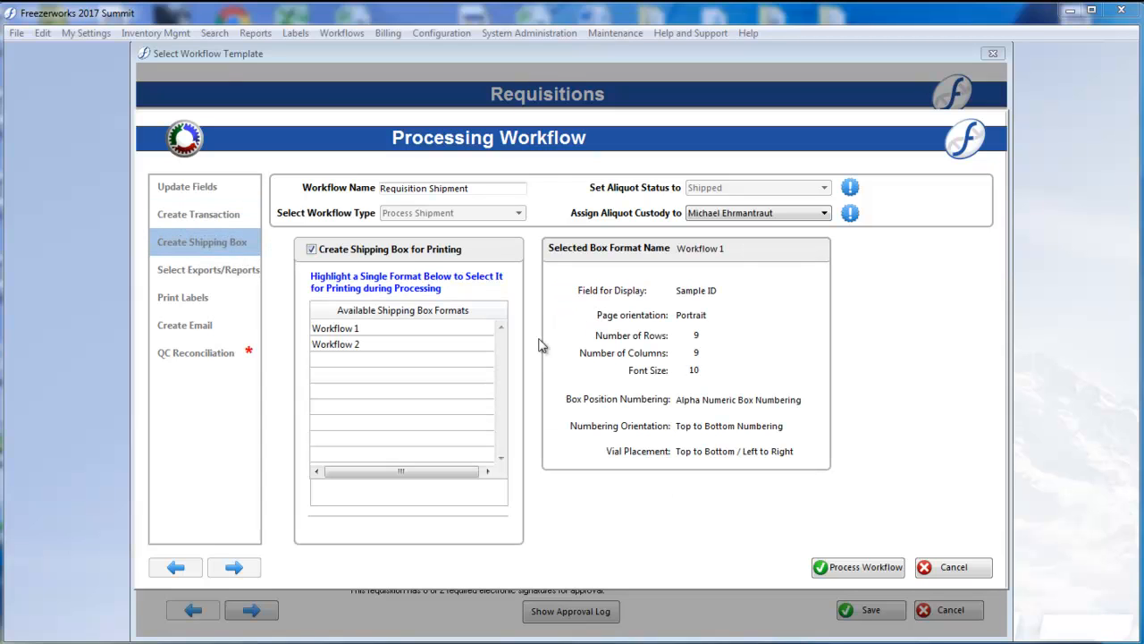
click(379, 329)
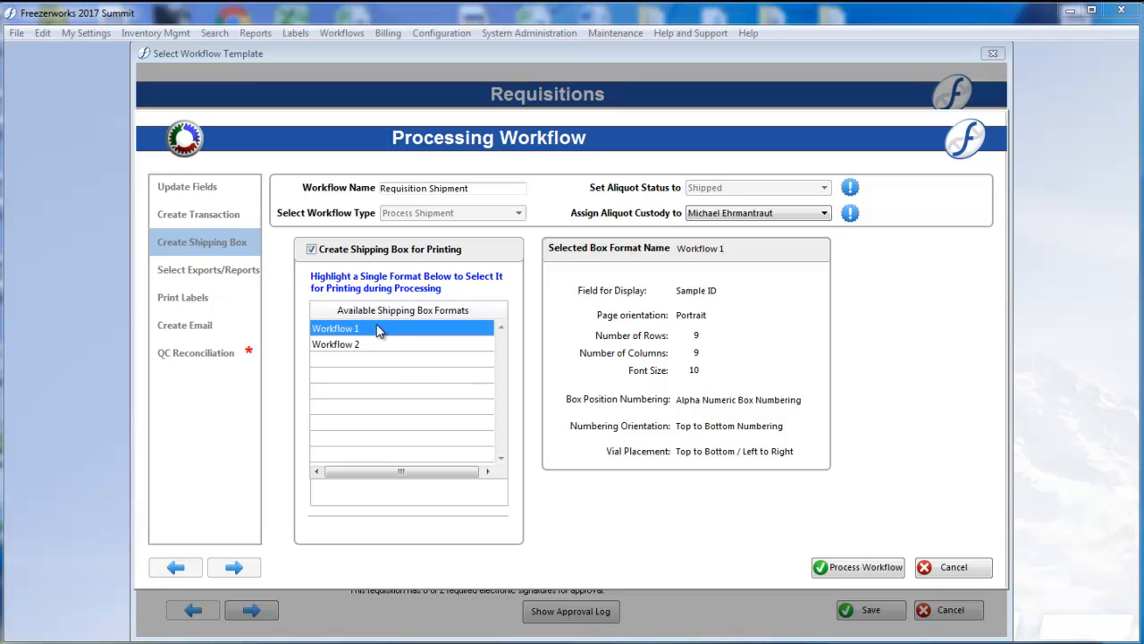
Review the workflow's export and report formats, label settings and Req. Email message, leaving the email without saving
click(207, 265)
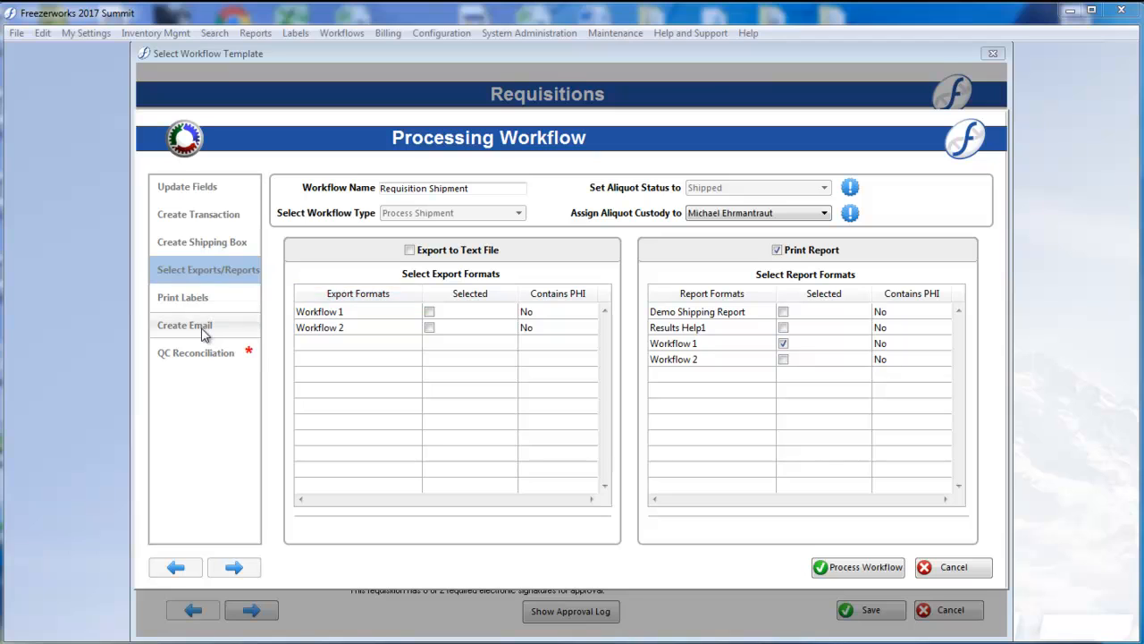
click(197, 300)
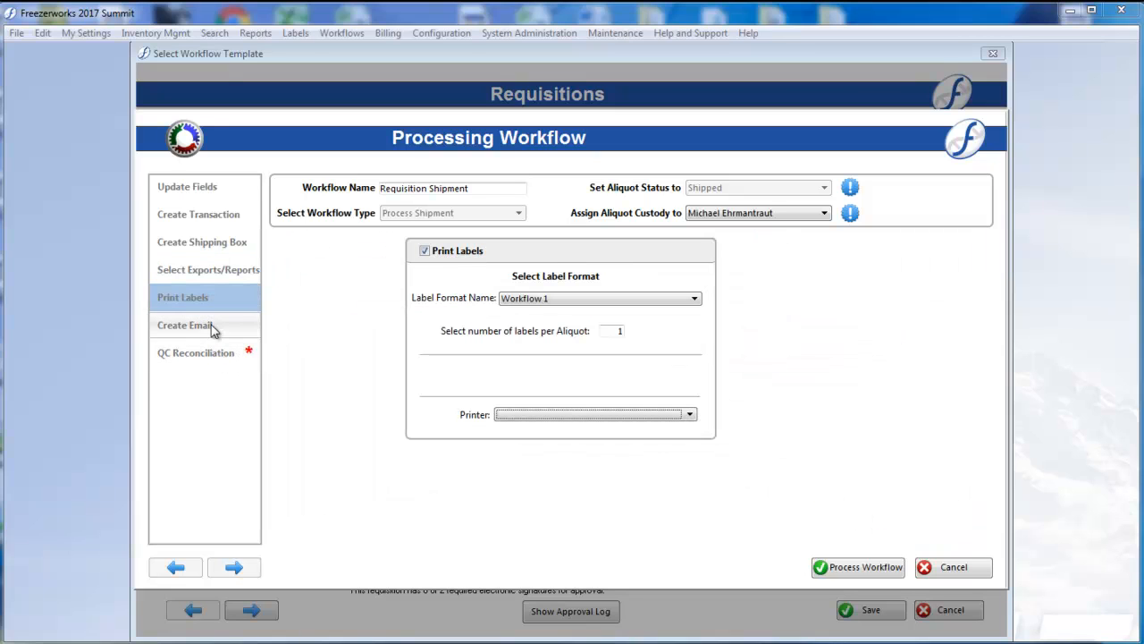
click(212, 326)
double_click(454, 303)
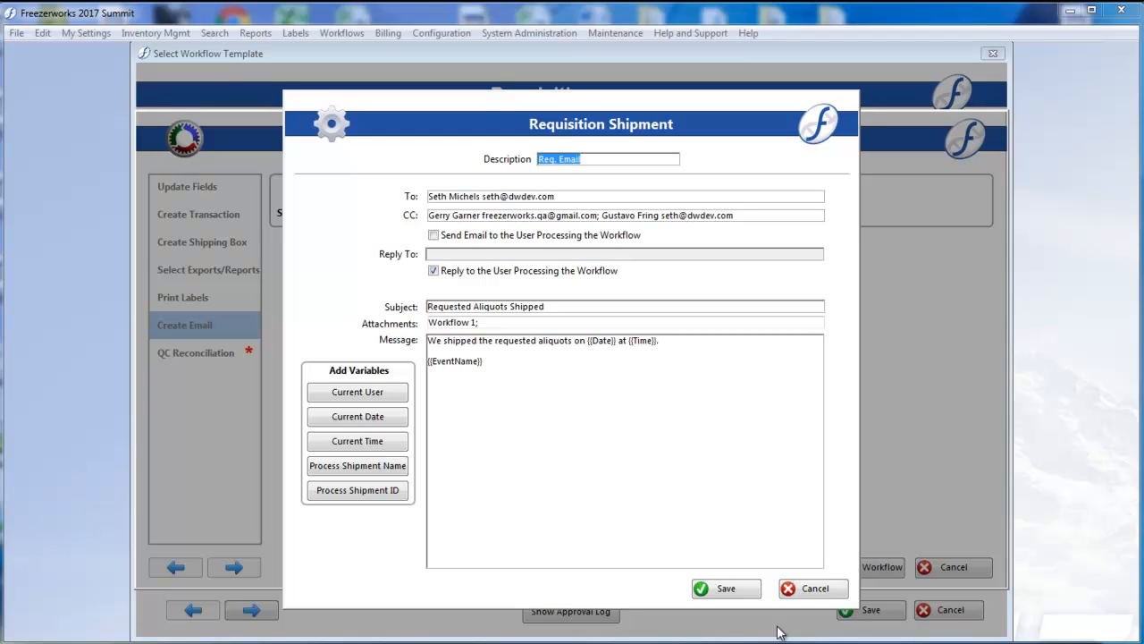
click(799, 590)
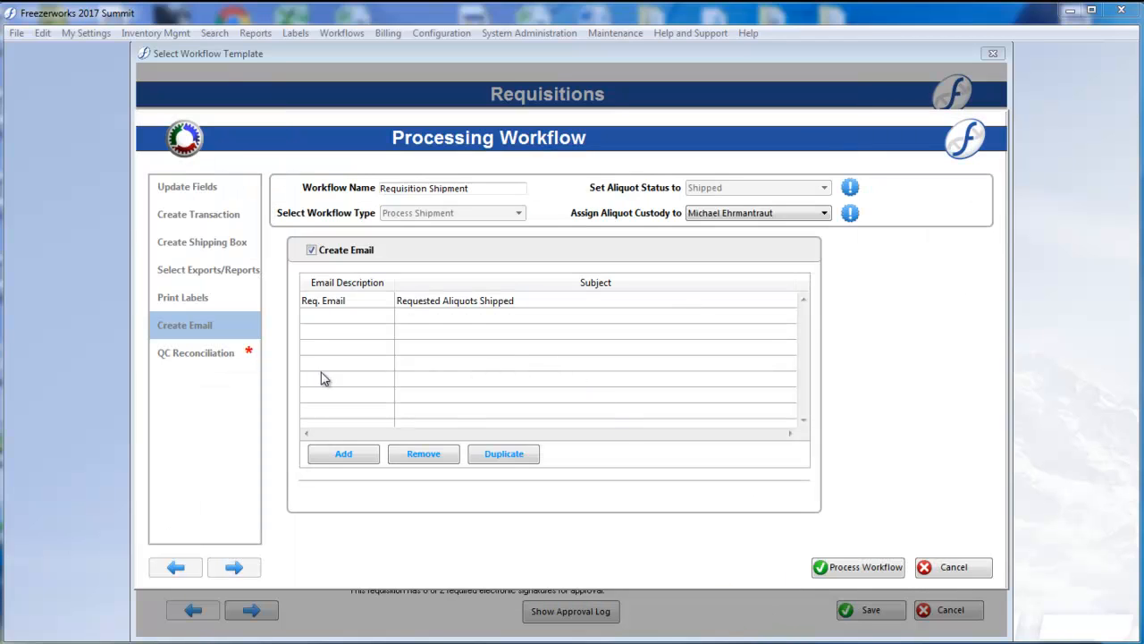
Reconcile the aliquots by Unique Aliquot ID with manual entries 100106, 100105, 100104, 100109, 100108 and 100107, and verify them
click(210, 360)
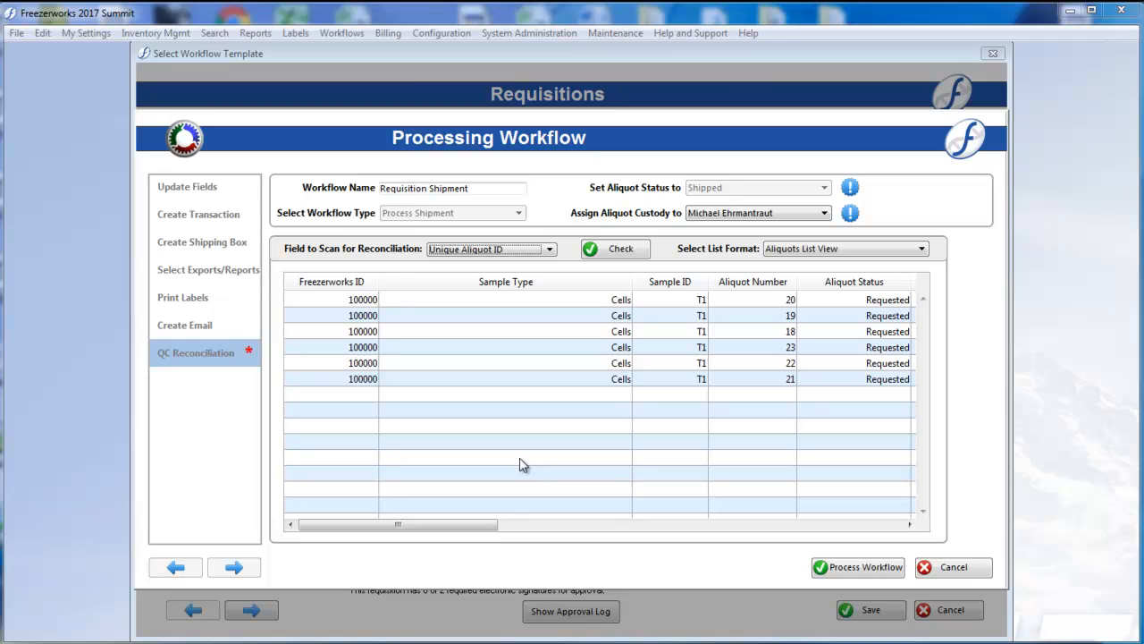
click(605, 250)
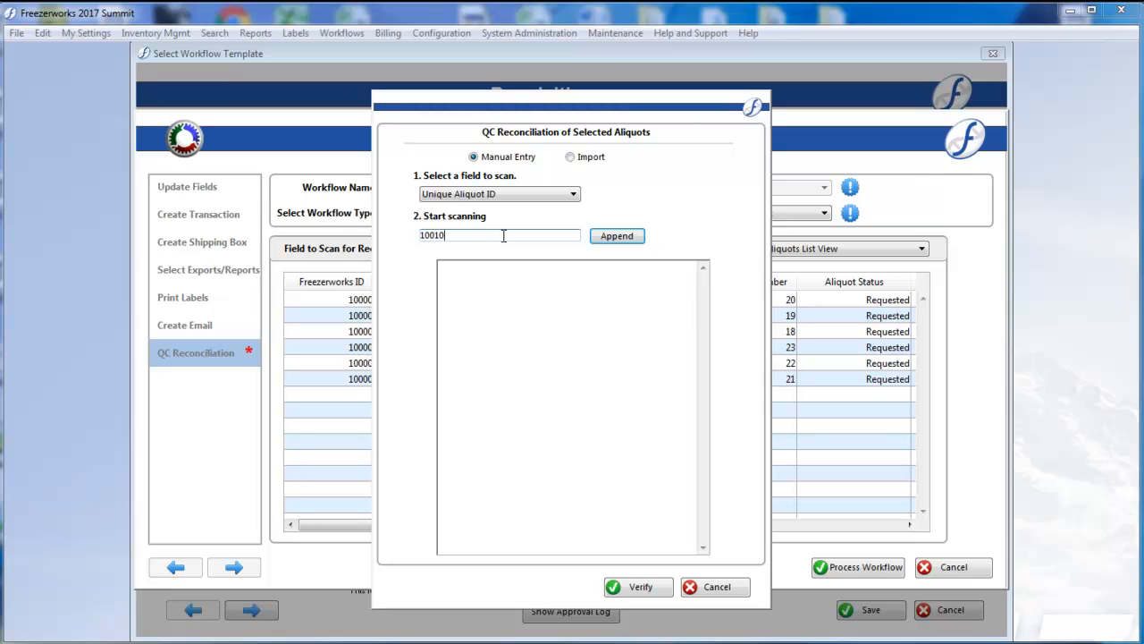
text(100106)
key(Return)
text(100105)
key(Return)
text(100104)
key(Return)
text(100)
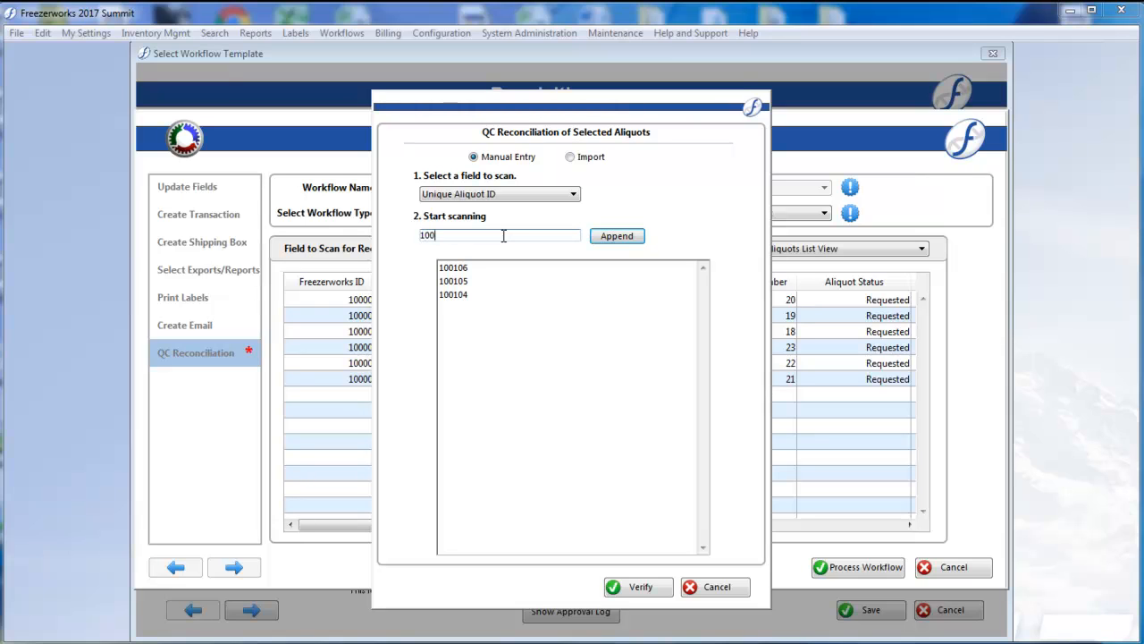
text(109)
key(Return)
key(Return)
text(100107)
key(Return)
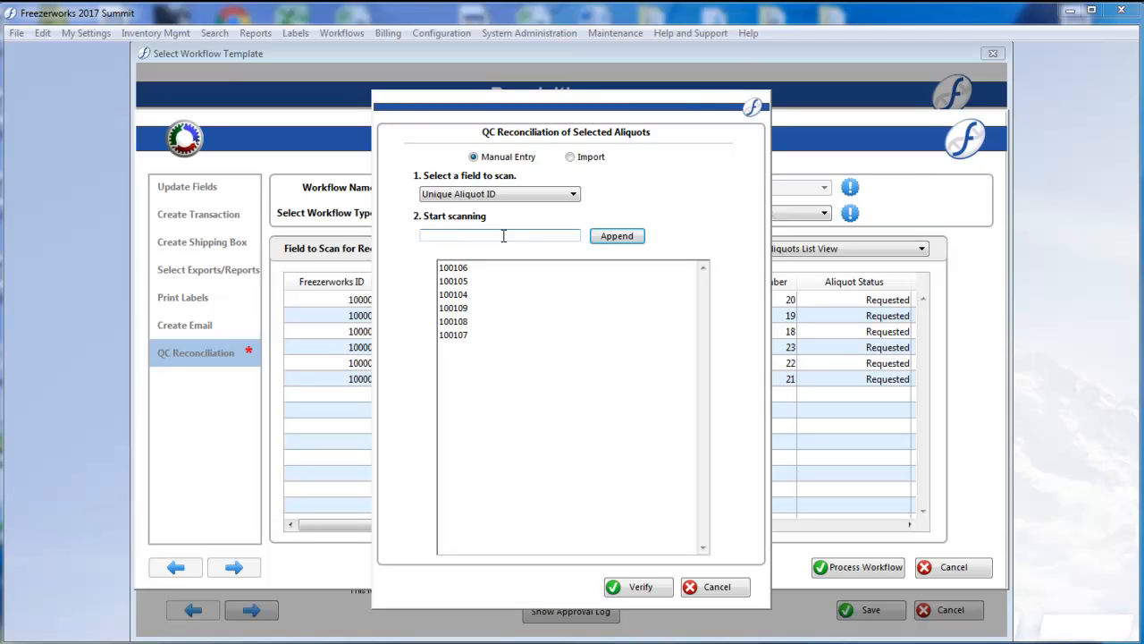
click(640, 588)
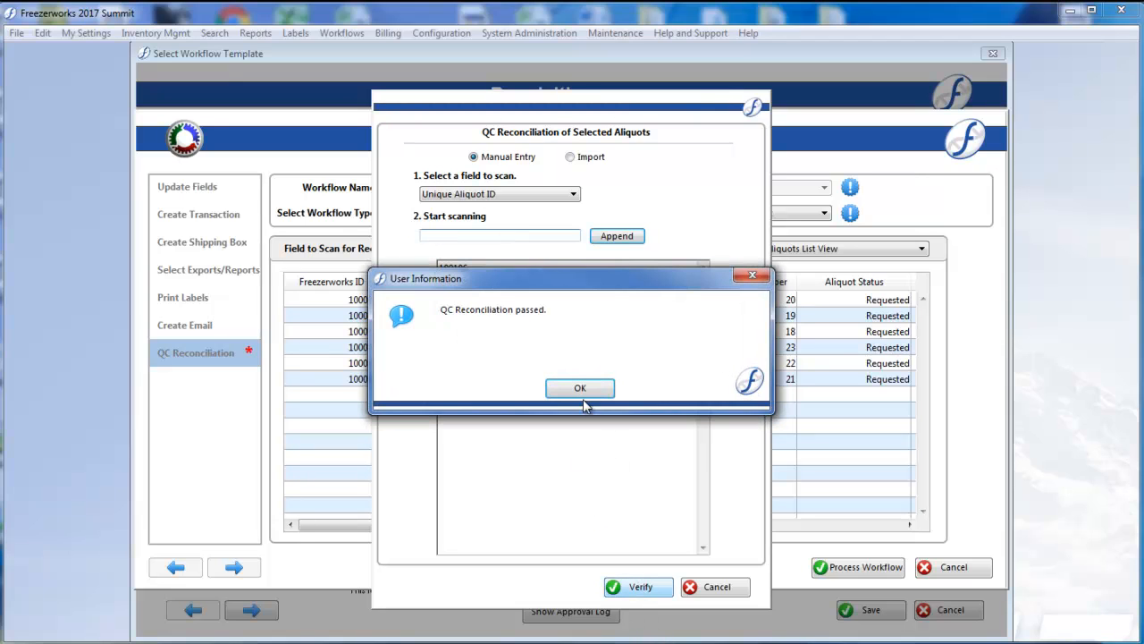
click(581, 390)
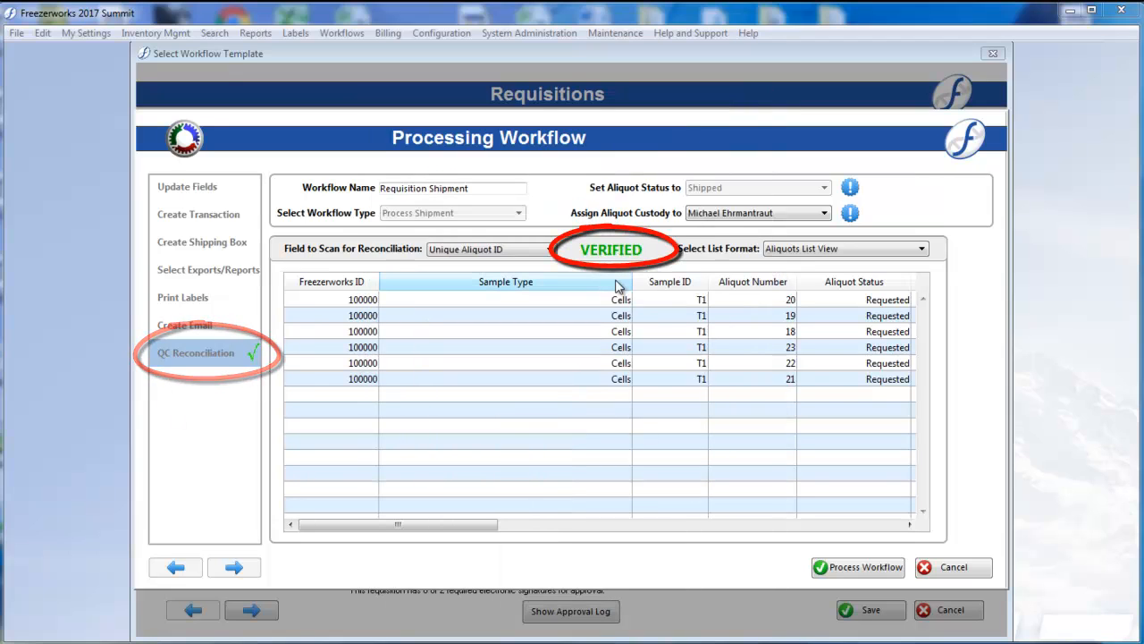
Process the shipment workflow with the run name Training Shipment Req and print its report on the HP LaserJet P2055
click(863, 565)
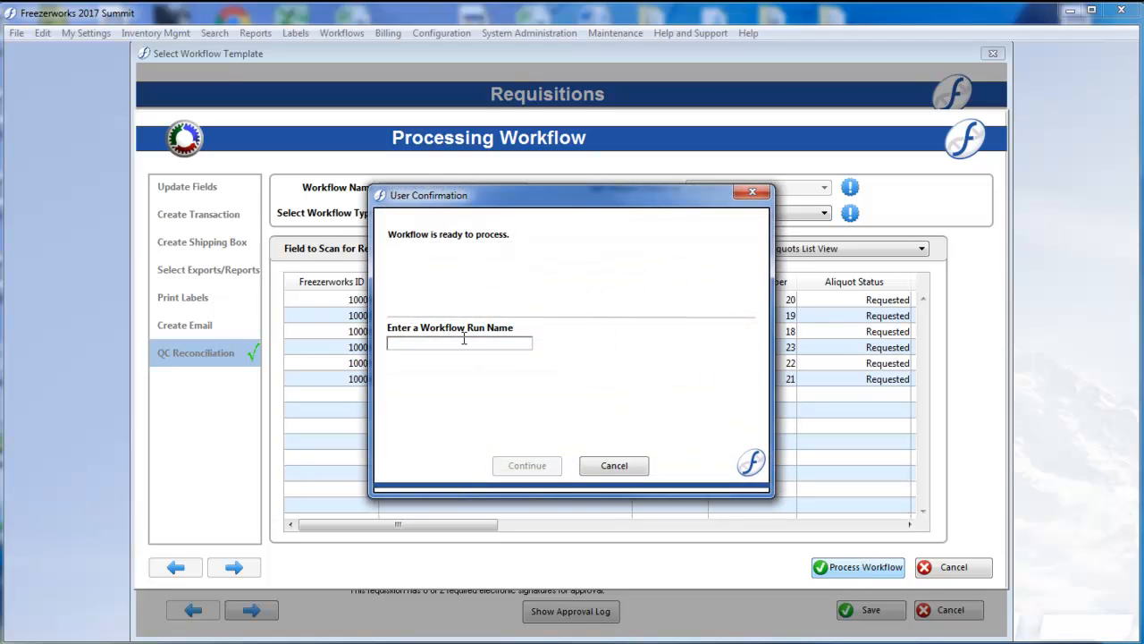
text(Training)
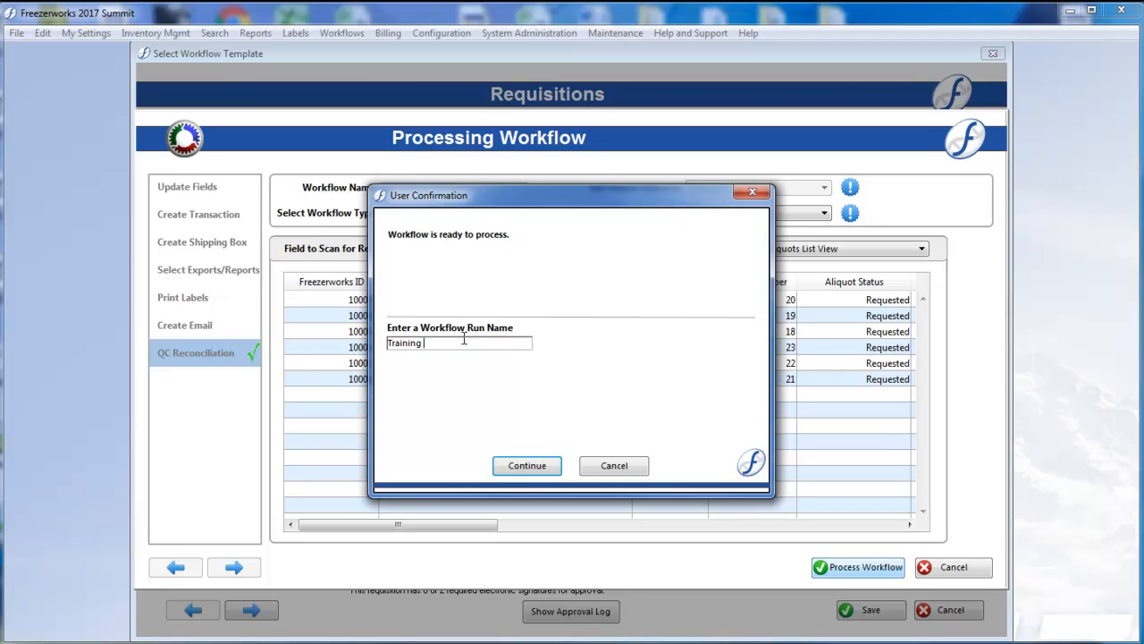
text( Shipment-Req)
click(523, 465)
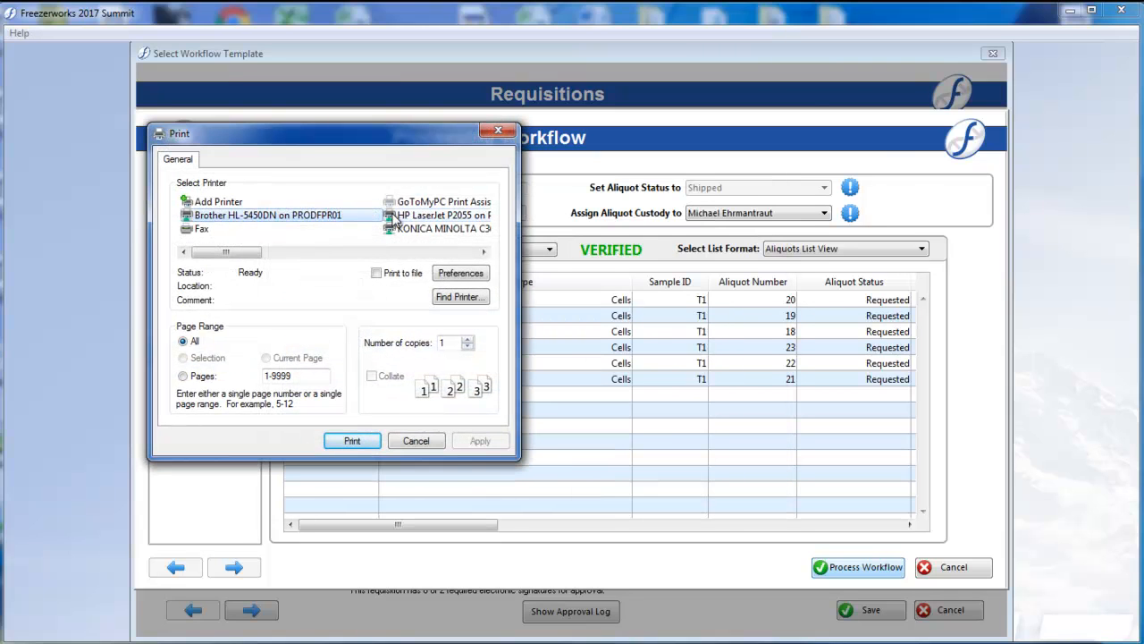
click(394, 218)
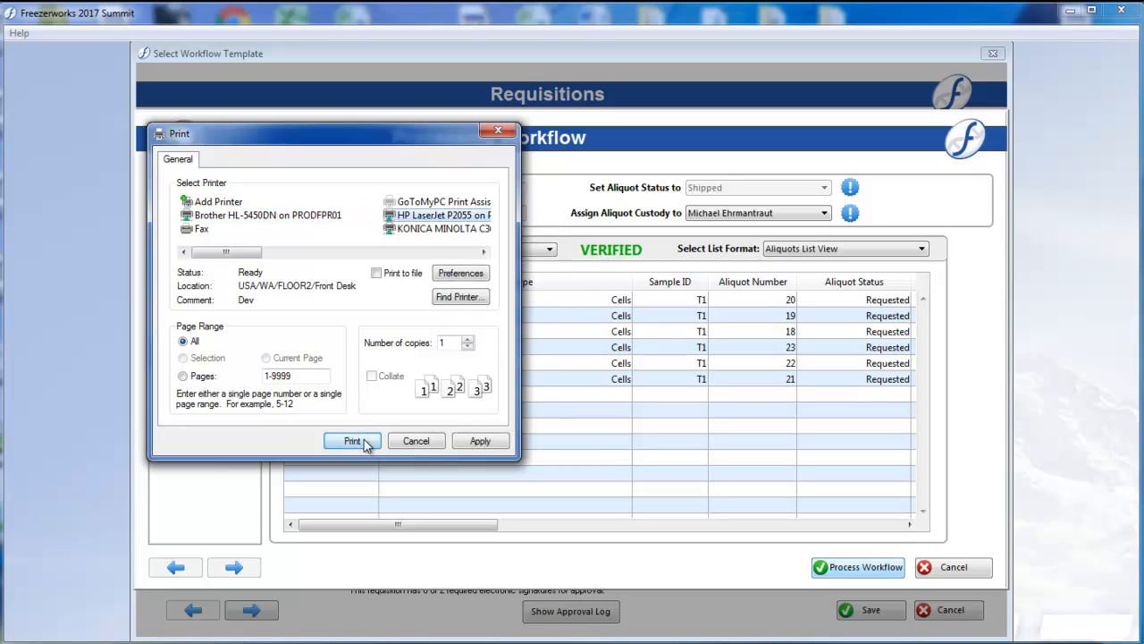
click(363, 441)
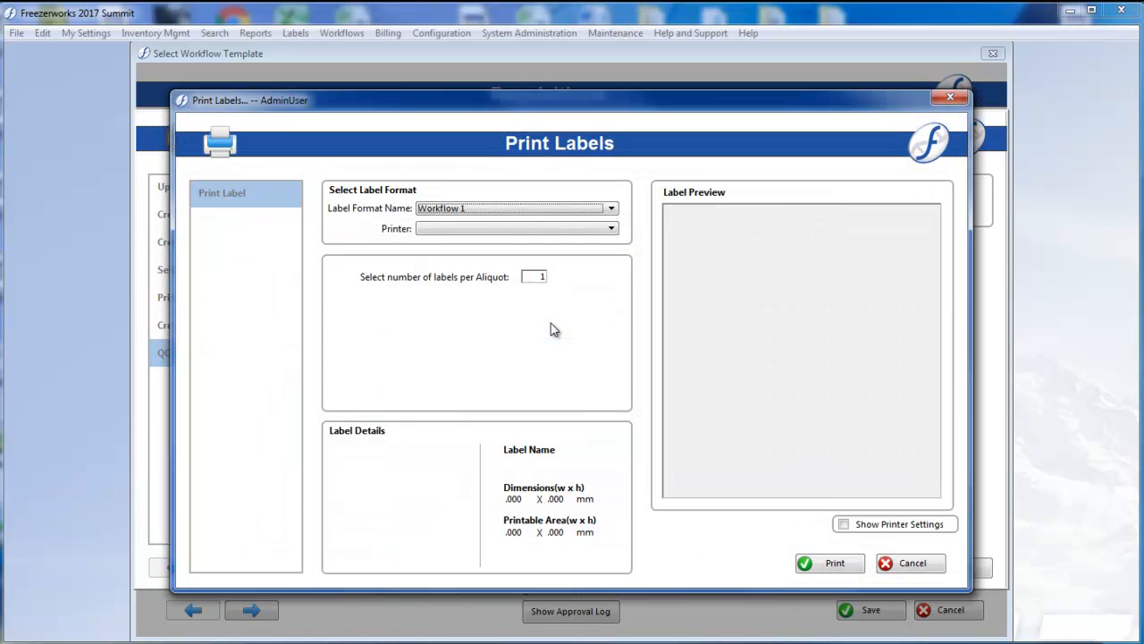
Print the aliquot labels in the Workflow 1 format using the Microsoft XPS Document Writer
click(553, 214)
click(525, 246)
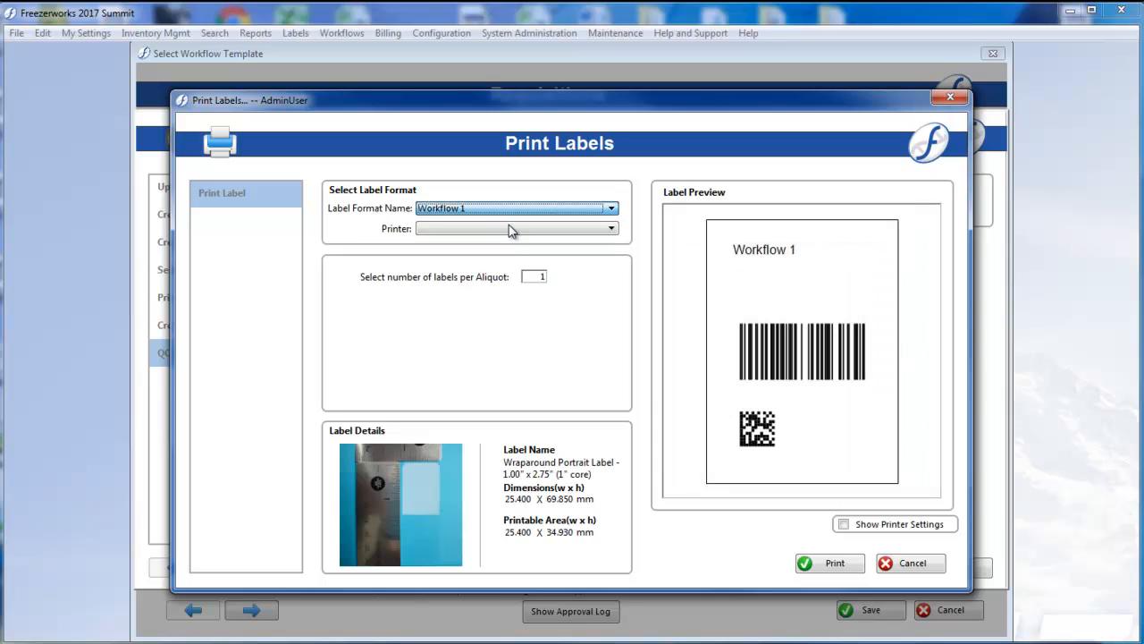
click(508, 229)
click(515, 305)
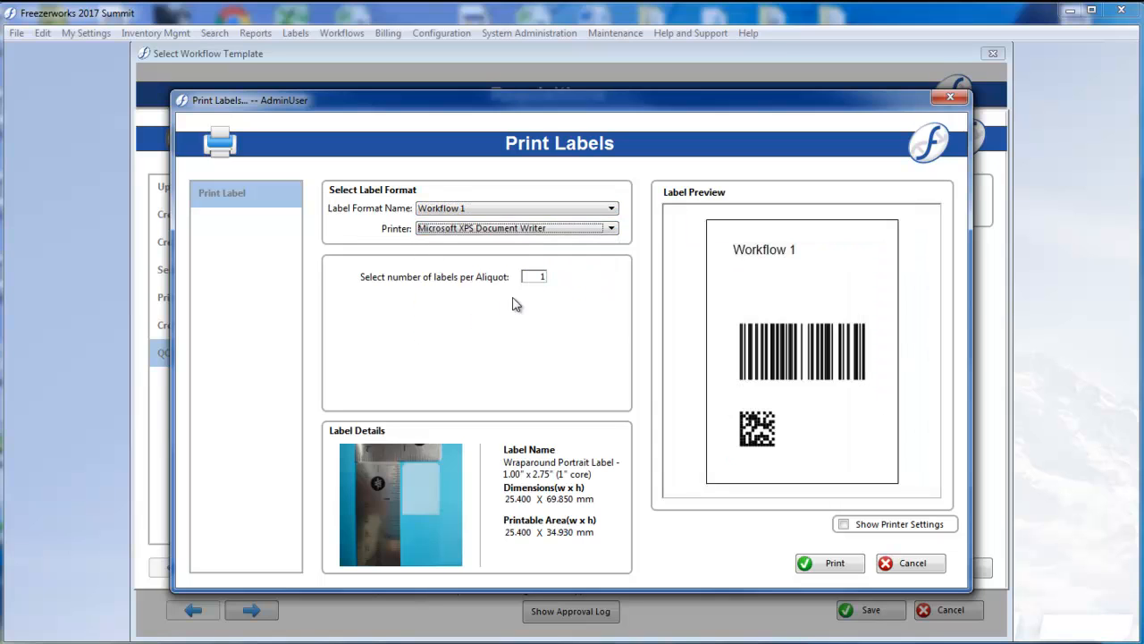
click(833, 563)
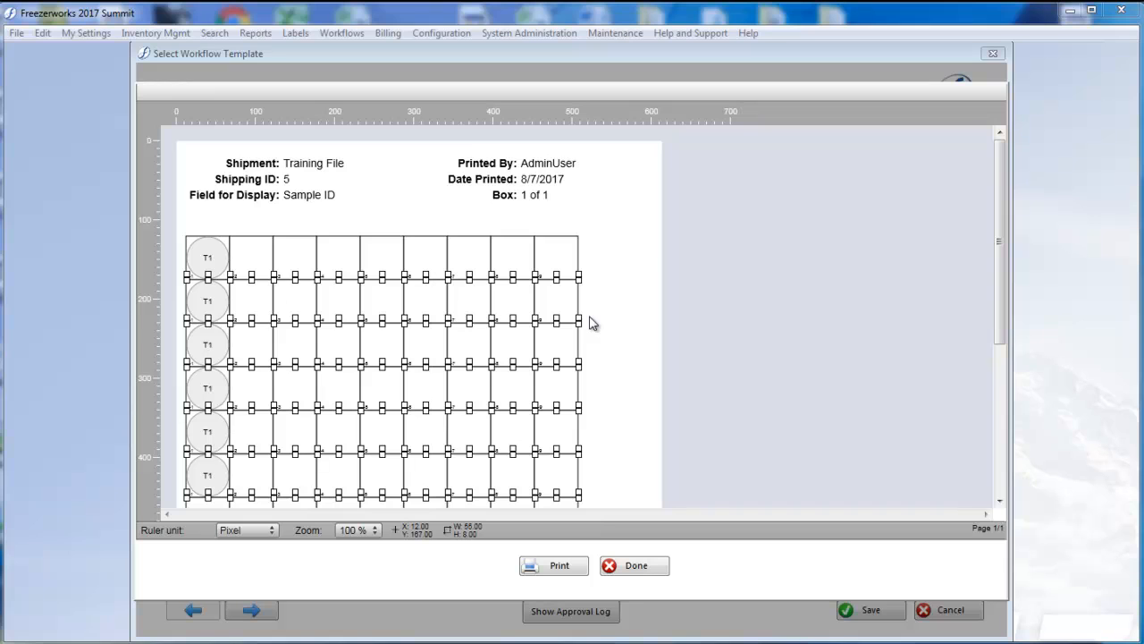
Print the Training File shipping box map with the existing page setup on the HP LaserJet P2055 and finish the preview
scroll(413, 335, down, 1)
scroll(413, 336, up, 1)
click(556, 566)
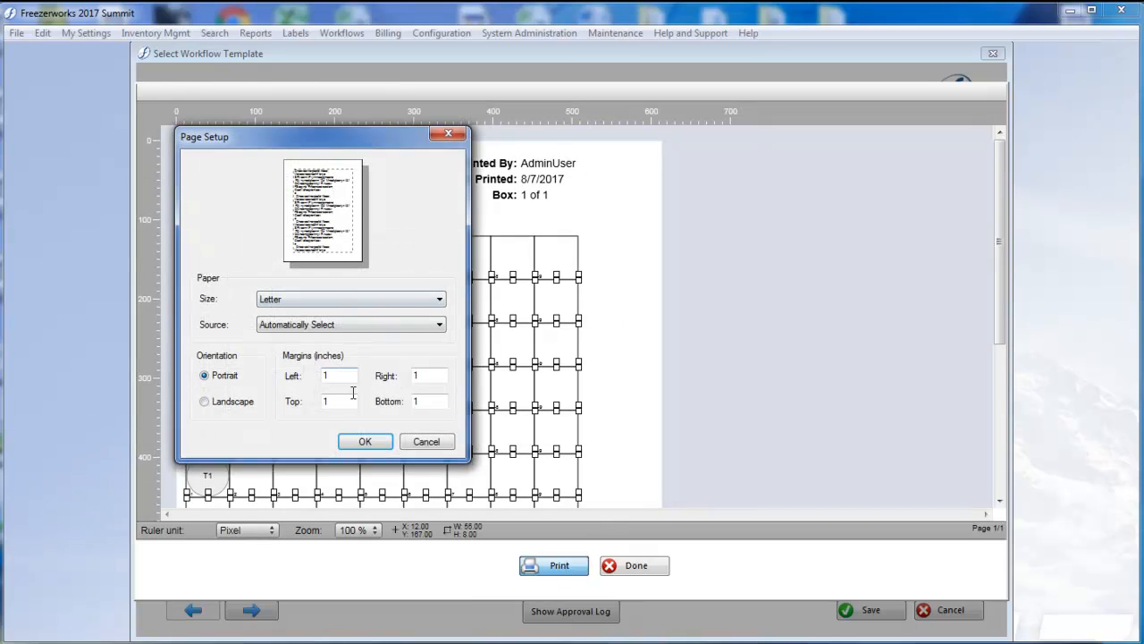
click(363, 440)
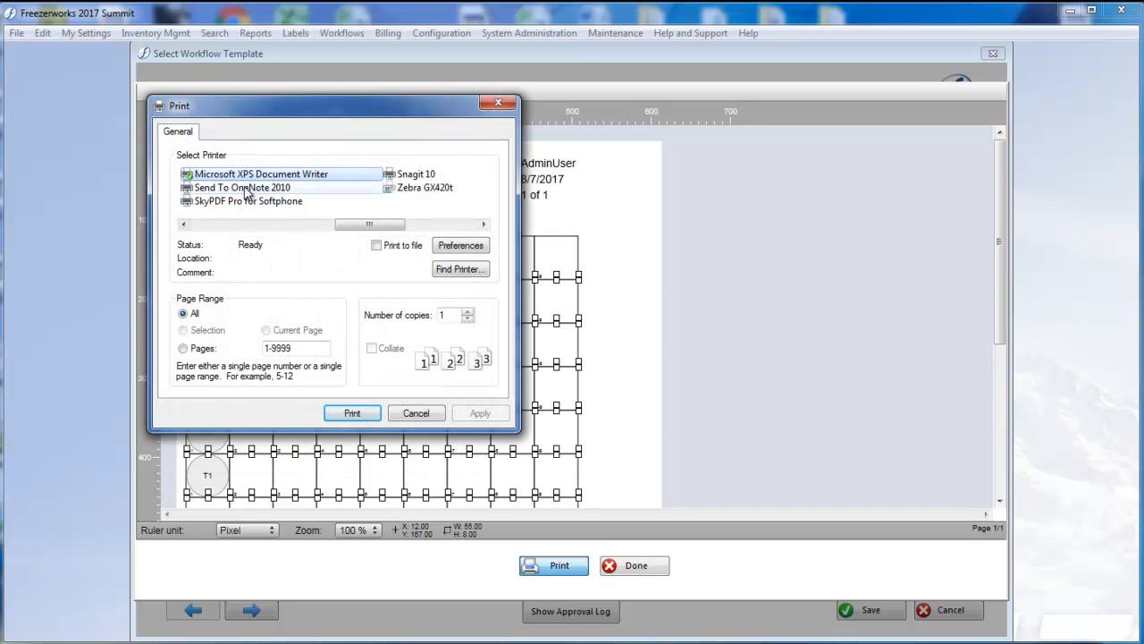
drag(362, 224, 289, 223)
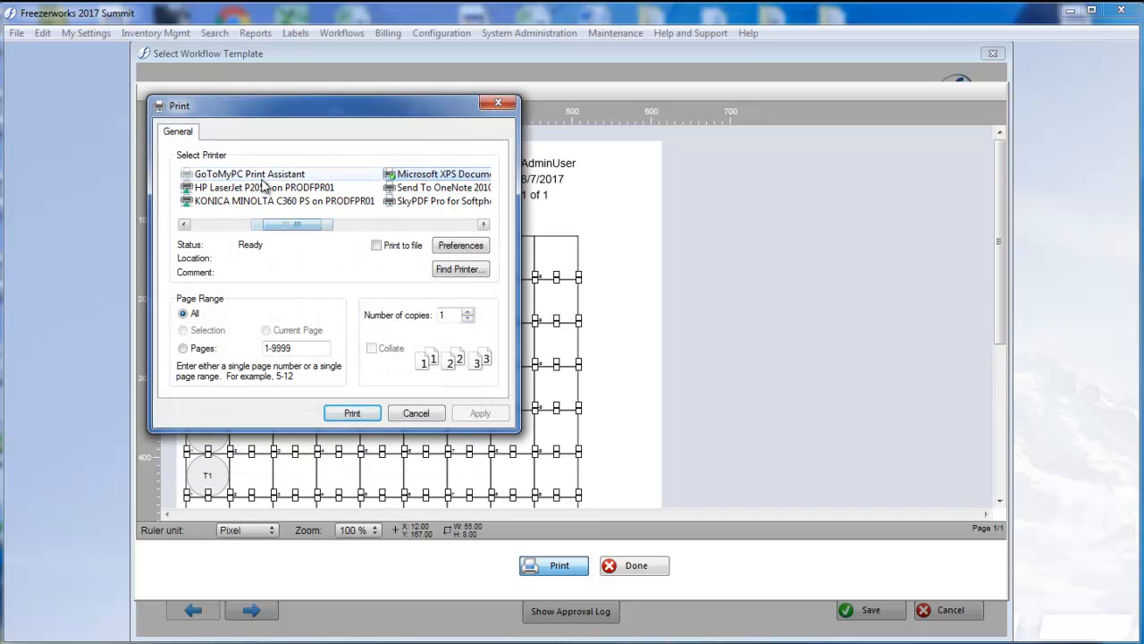
click(268, 200)
click(265, 187)
click(358, 413)
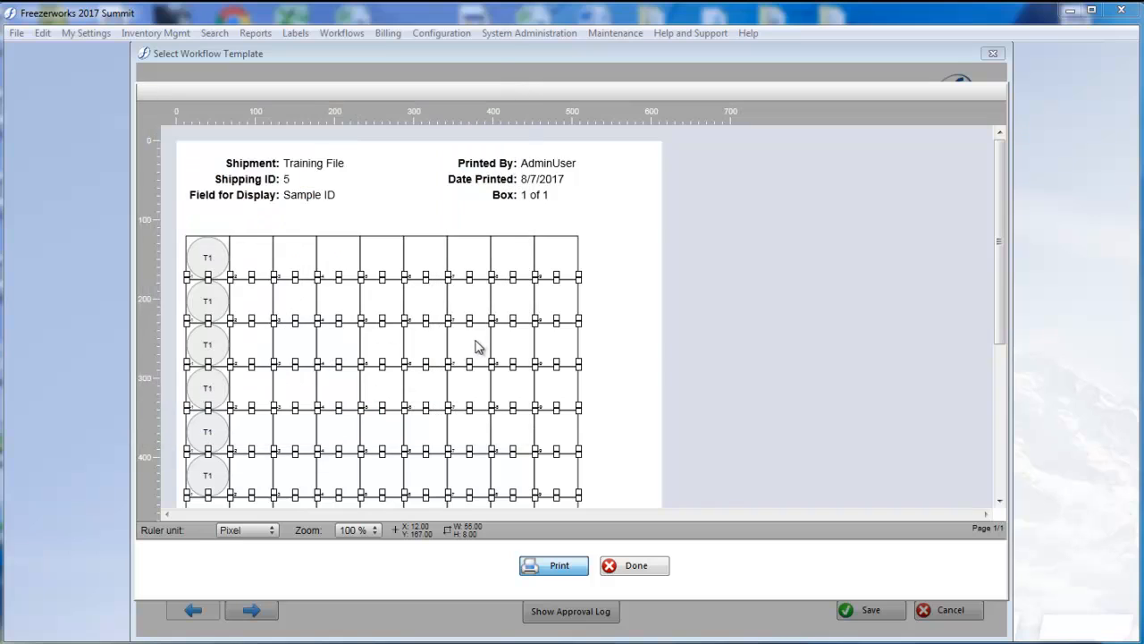
click(636, 566)
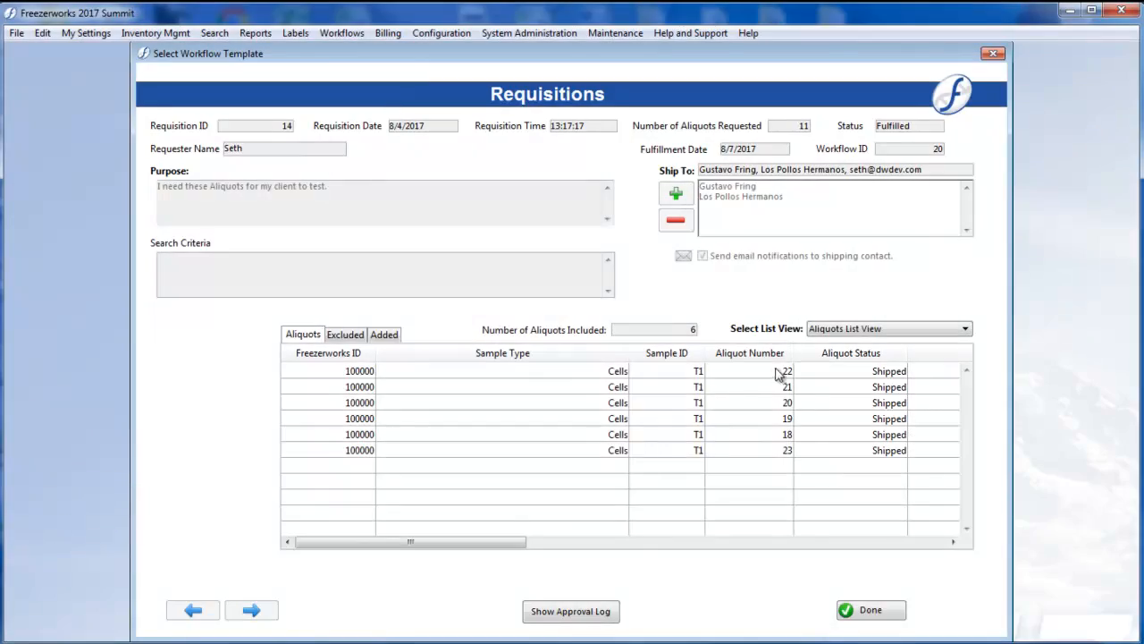
Examine the shipped requisition's approval log, close the requisition, and check the fulfilled requisitions before closing the list
click(571, 612)
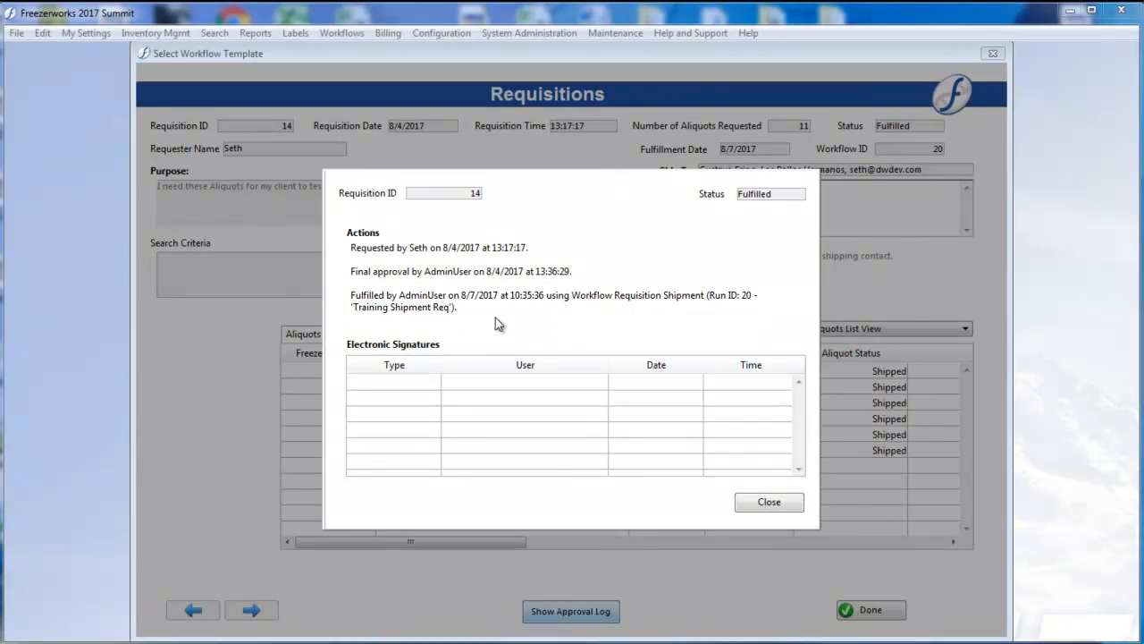
click(761, 500)
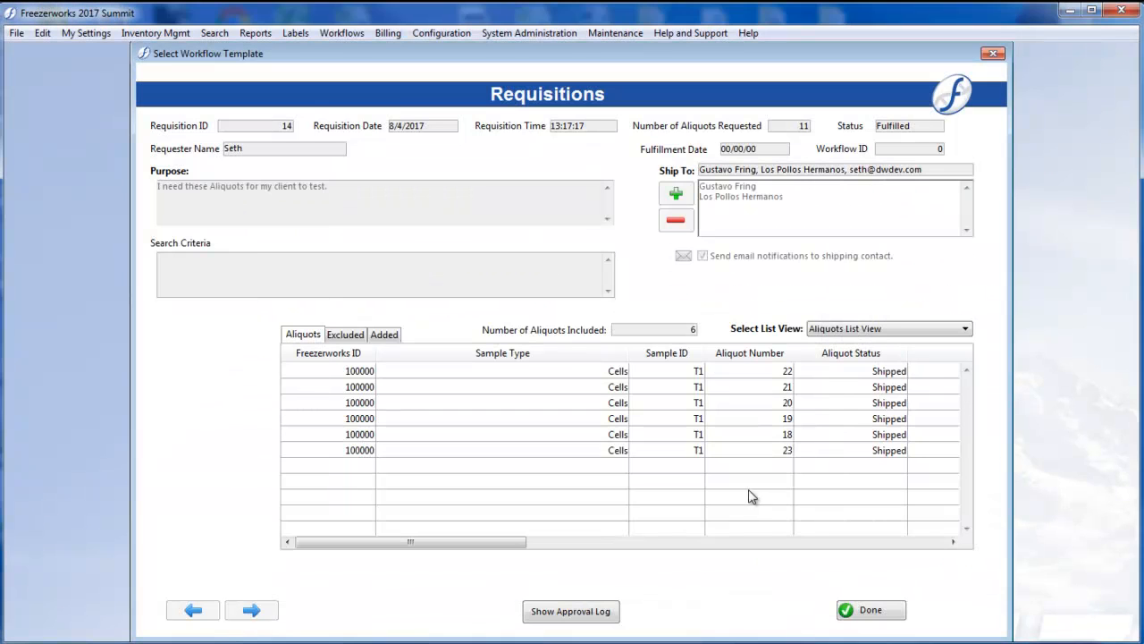
click(872, 612)
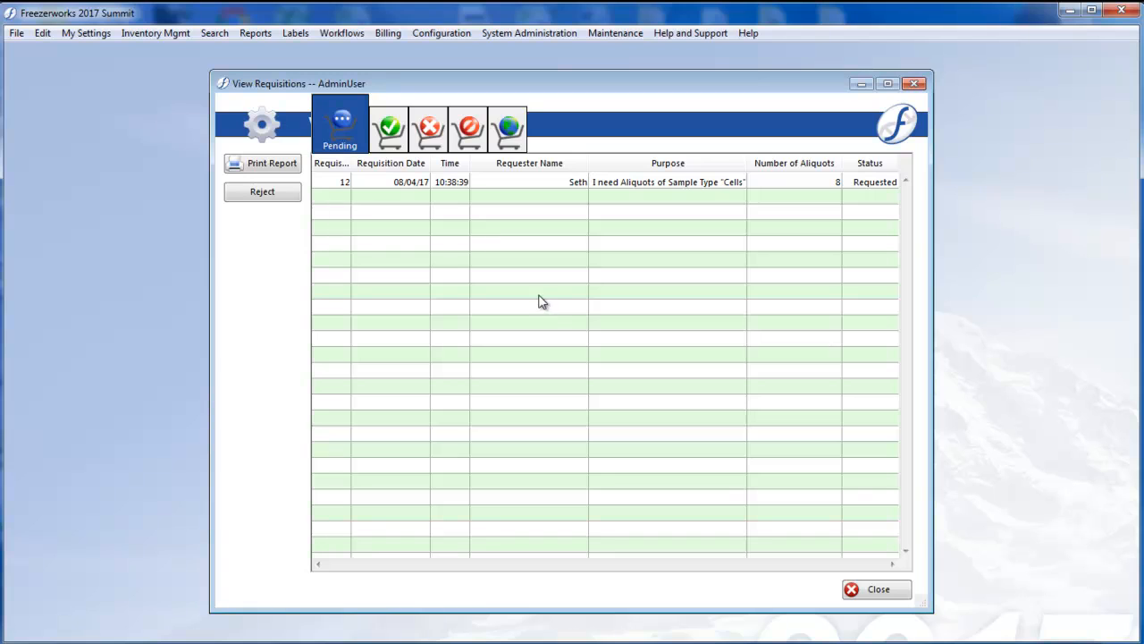
click(389, 129)
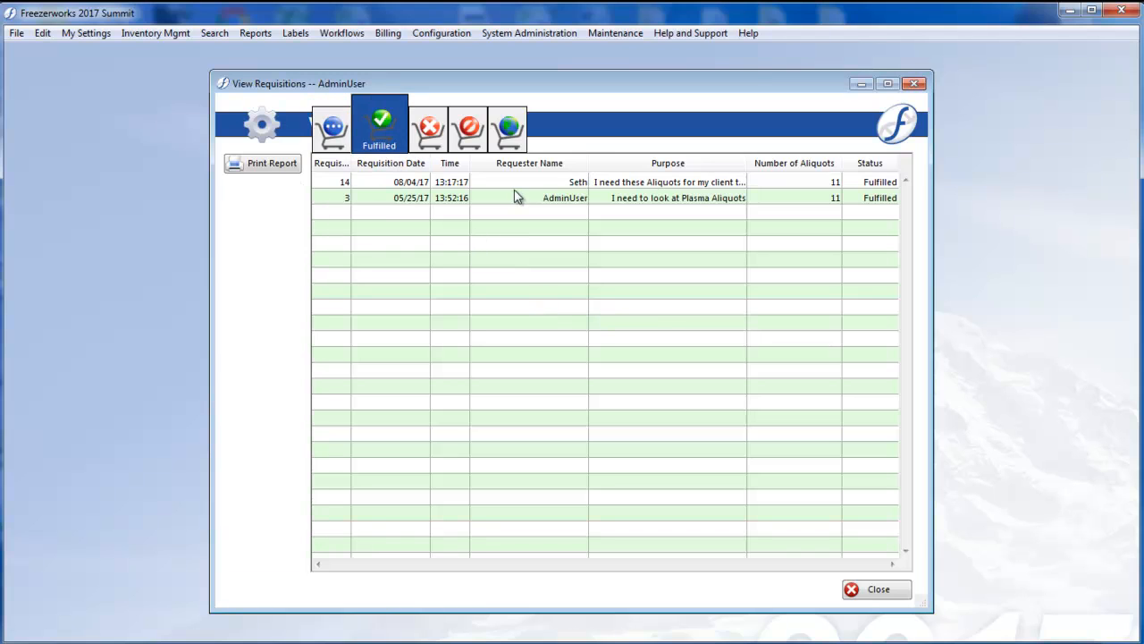
click(871, 589)
Open the shipping file list and look at the processed shipments
click(342, 33)
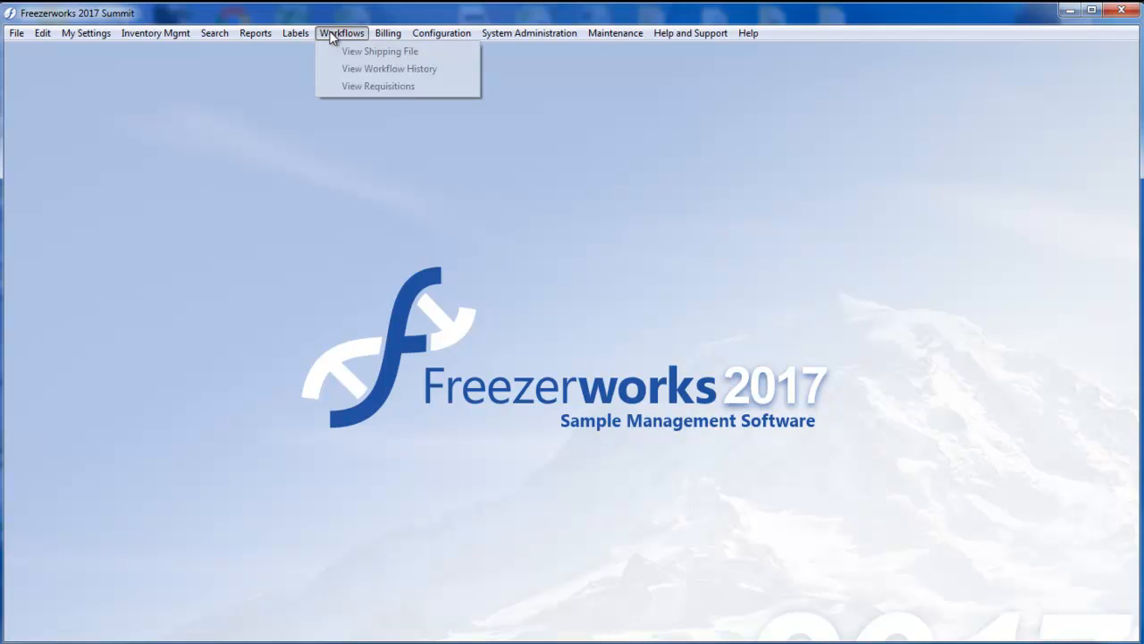
click(379, 49)
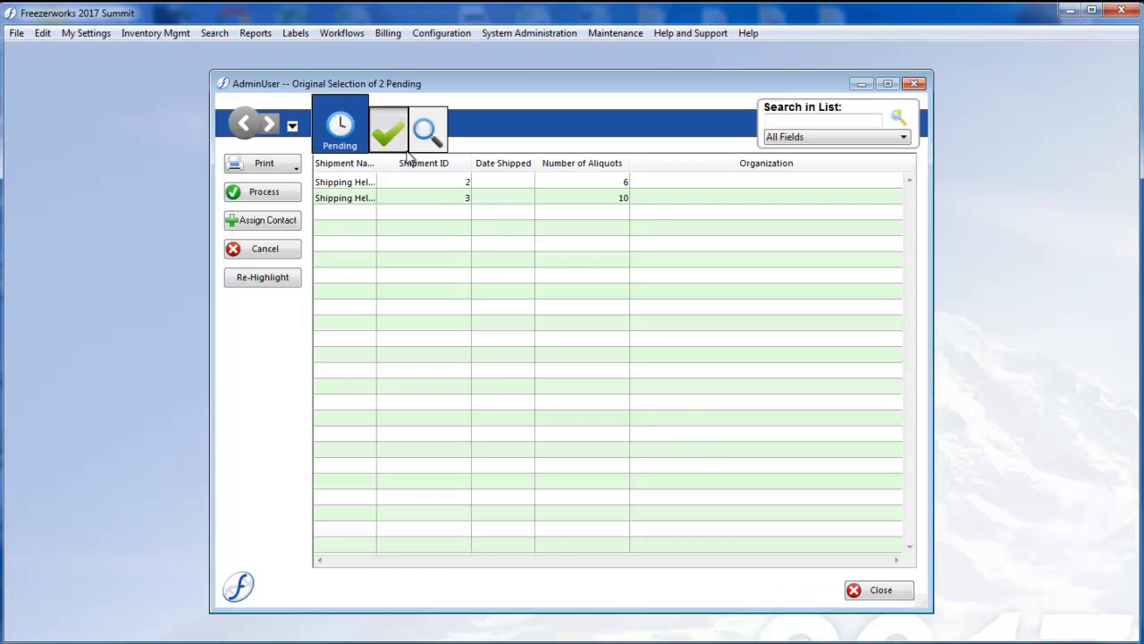
click(388, 133)
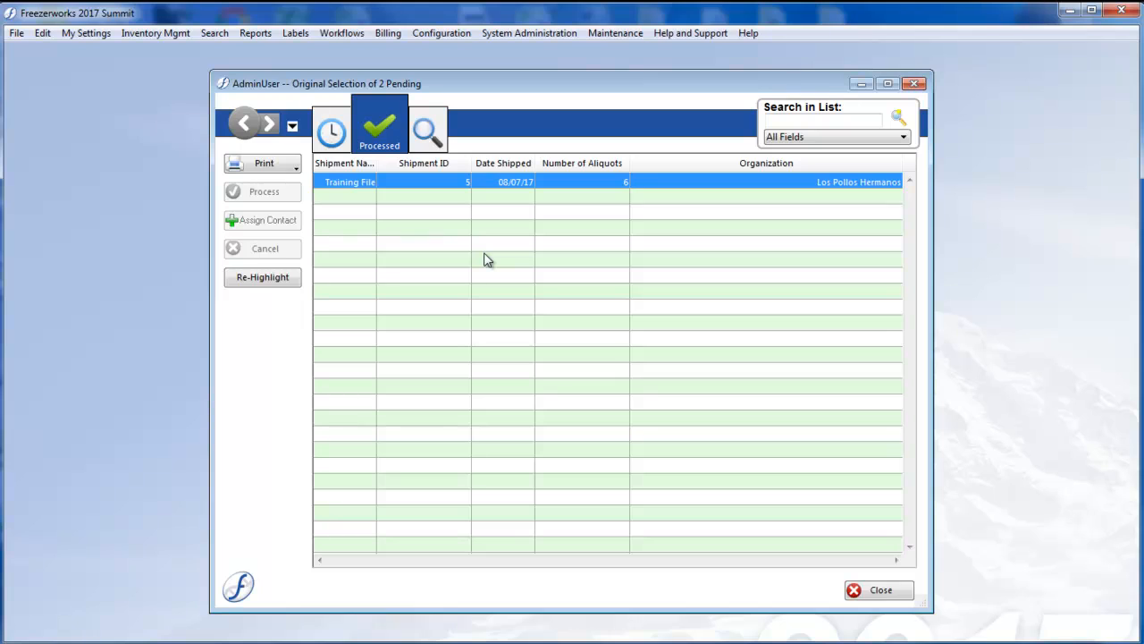